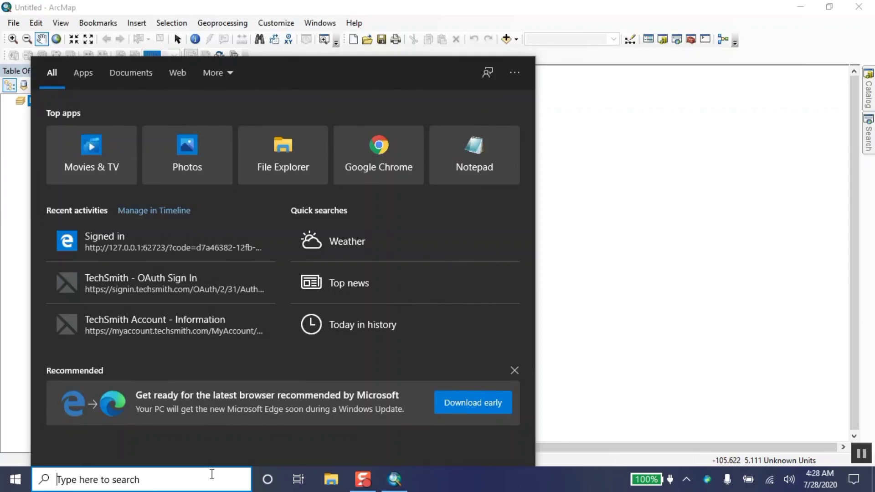
# Step: Launch Chrome and search Google for 'pakistan map longitude latitude'
pyautogui.write('g')
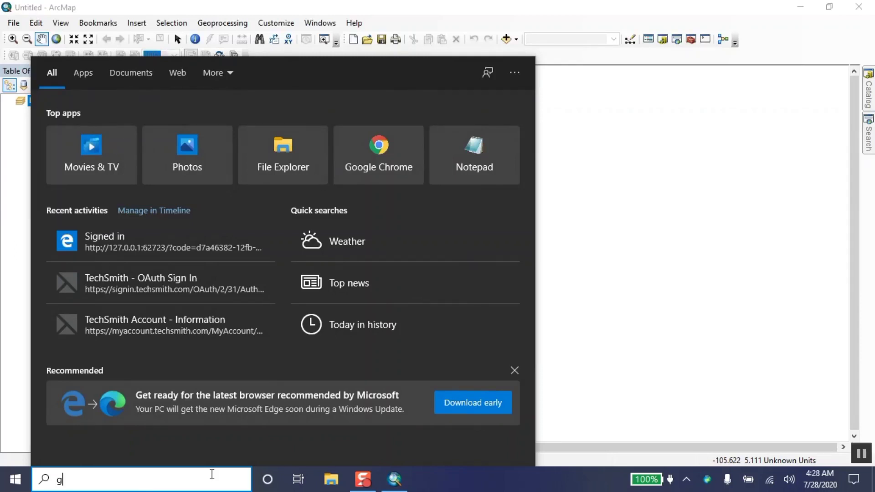
pyautogui.press('Return')
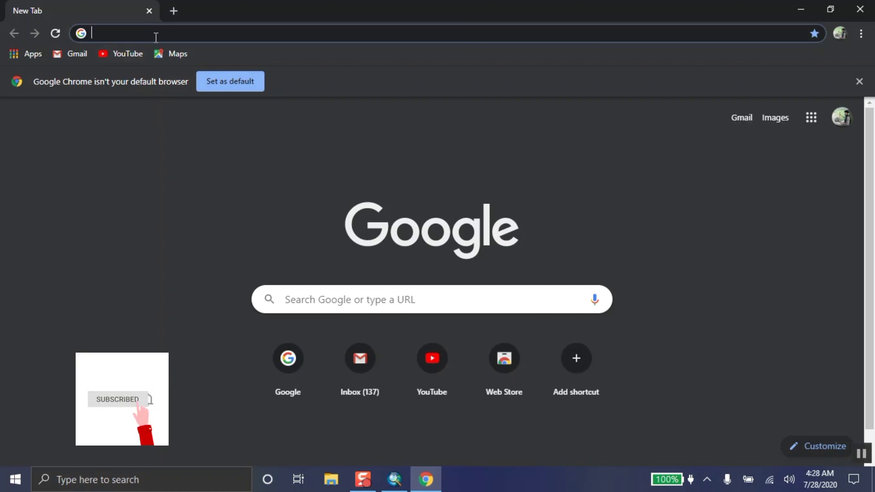
pyautogui.write('p')
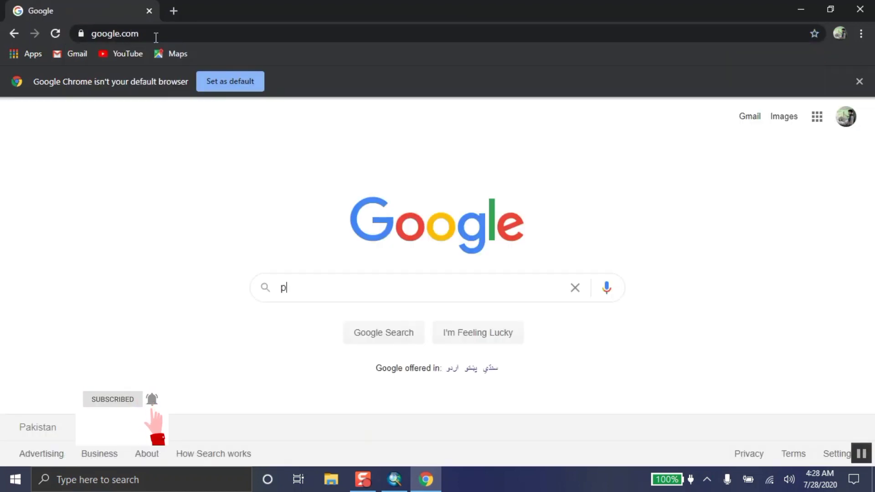
pyautogui.write('aki')
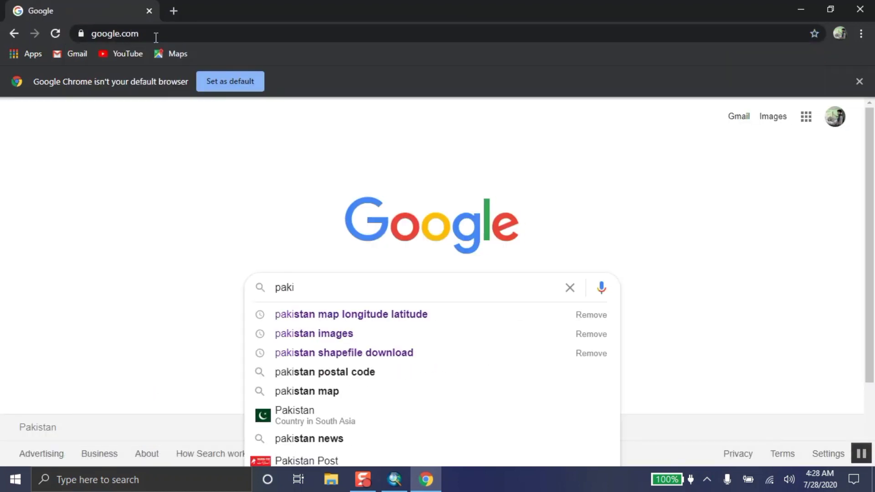
pyautogui.press('Down')
pyautogui.press('Return')
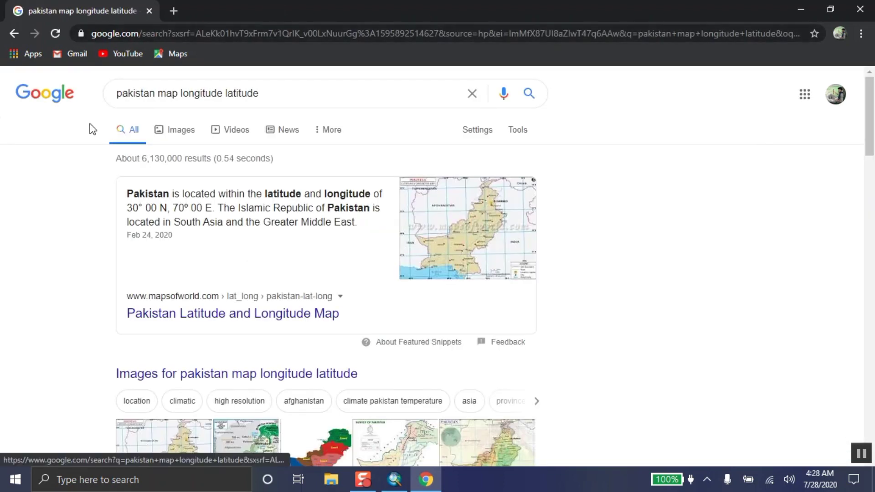
# Step: Switch to image results and preview the map thumbnails until the pakadmin map shows
pyautogui.click(166, 137)
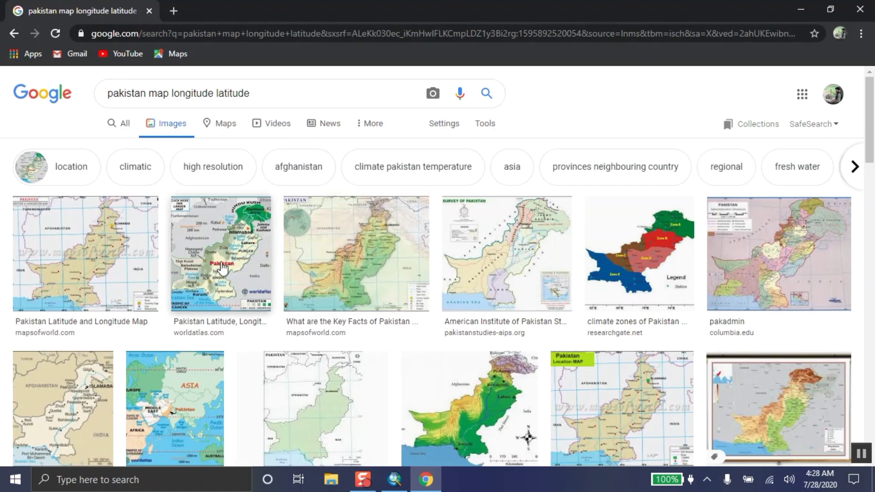
pyautogui.click(87, 255)
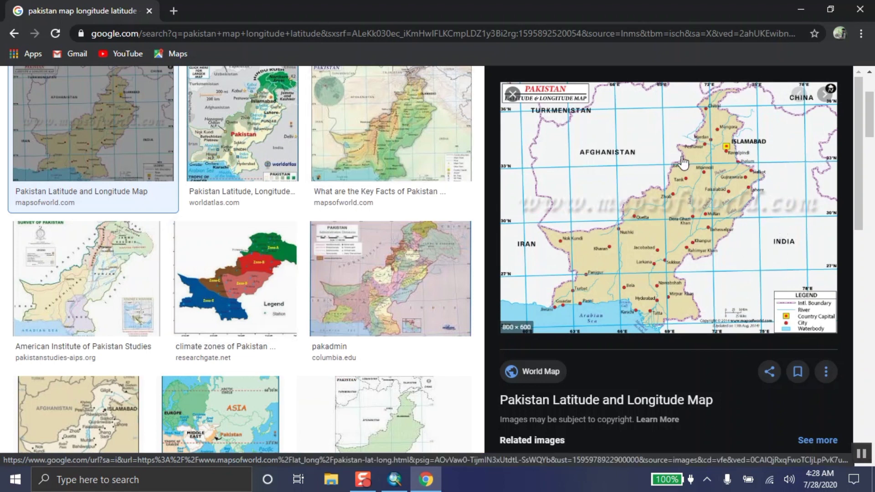
pyautogui.press('Right')
pyautogui.press('Right')
pyautogui.press('Right')
pyautogui.press('Right')
pyautogui.press('Right')
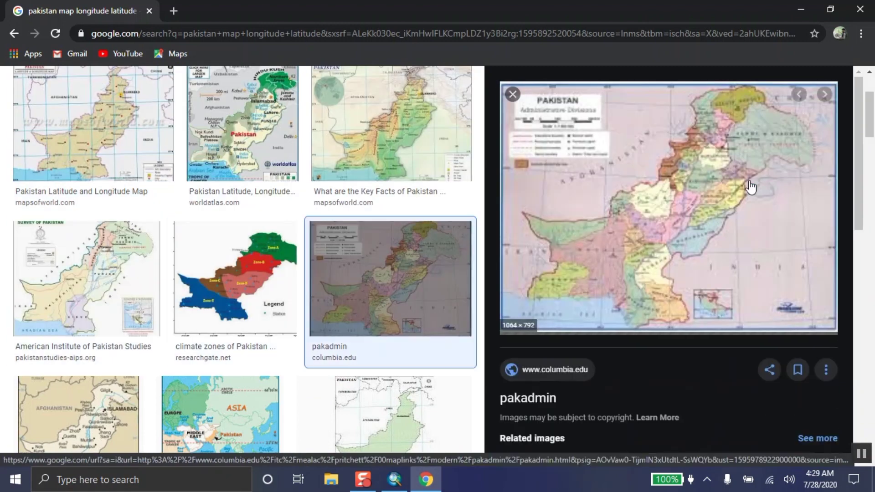
# Step: Open the pakadmin map's source page and choose Save image as on the map
pyautogui.click(664, 196)
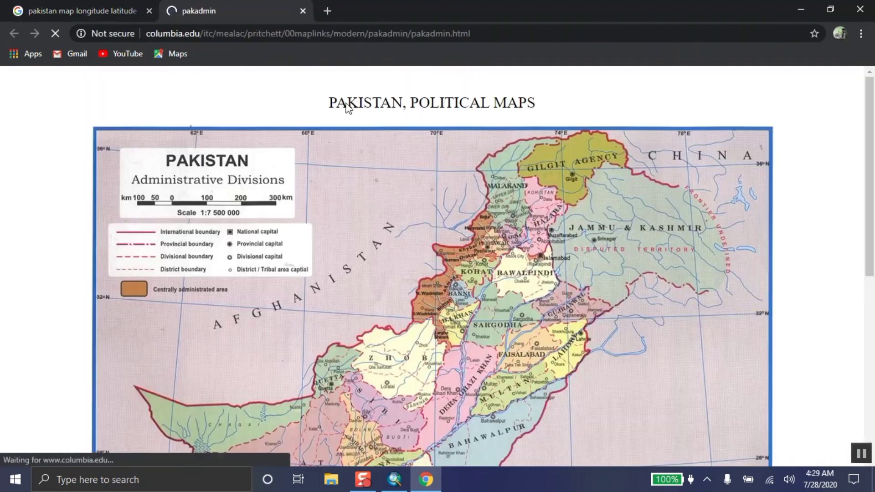
pyautogui.scroll(-4, 442, 202)
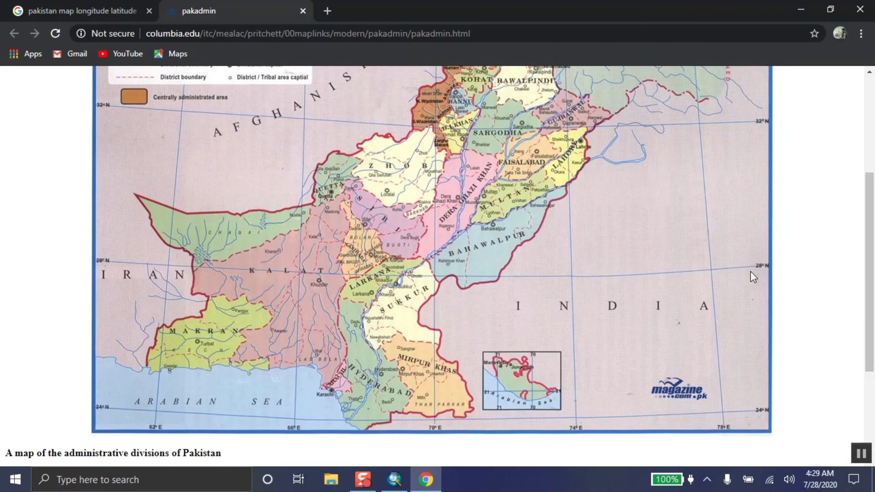
pyautogui.scroll(1, 367, 193)
pyautogui.rightClick(382, 201)
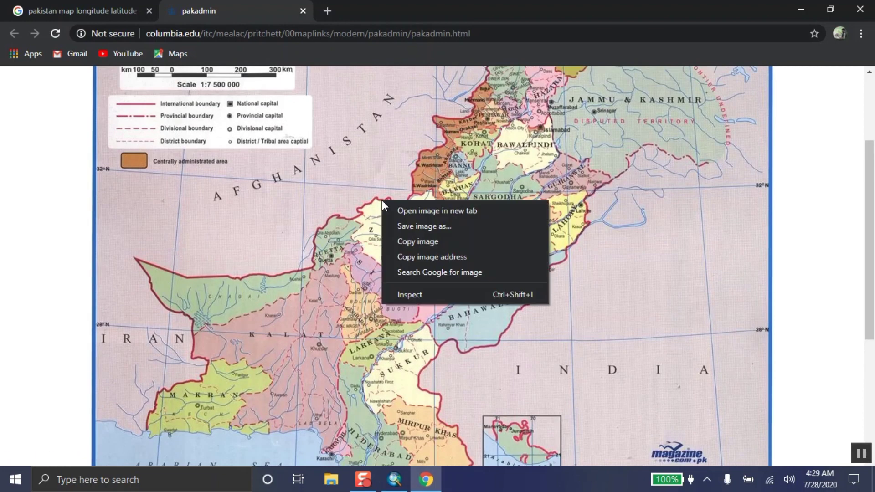
pyautogui.click(433, 228)
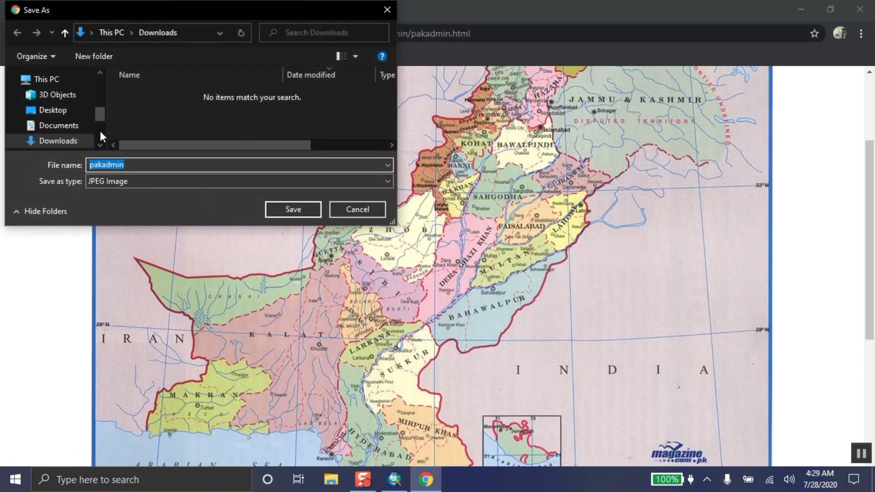
# Step: Save the image as pakadmin.jpg in the D:\GIS\Images folder
pyautogui.scroll(-2, 74, 136)
pyautogui.click(74, 124)
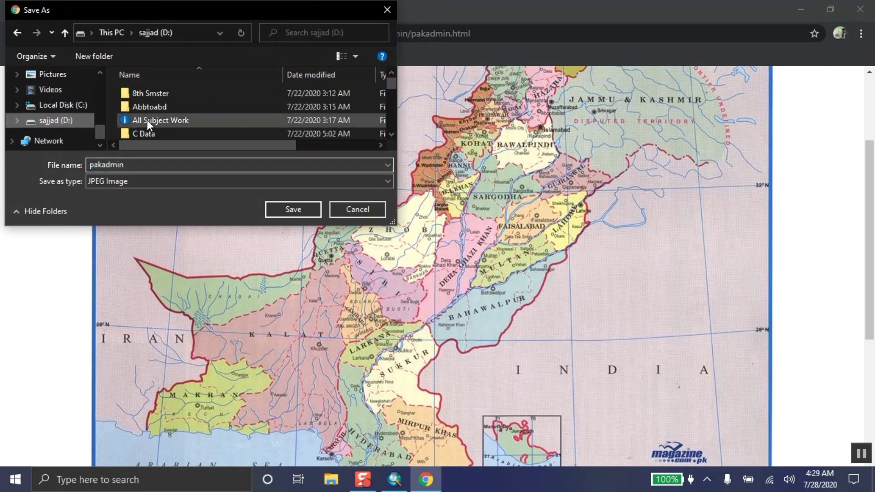
pyautogui.scroll(-2, 169, 117)
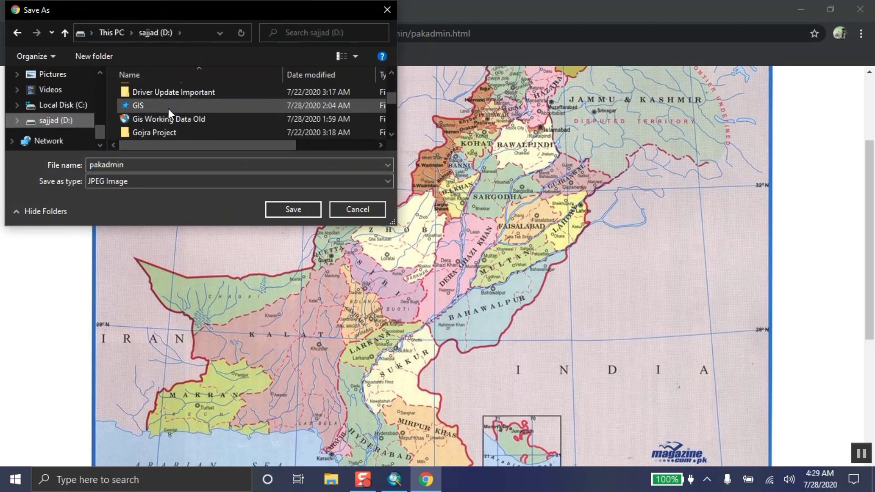
pyautogui.click(168, 108)
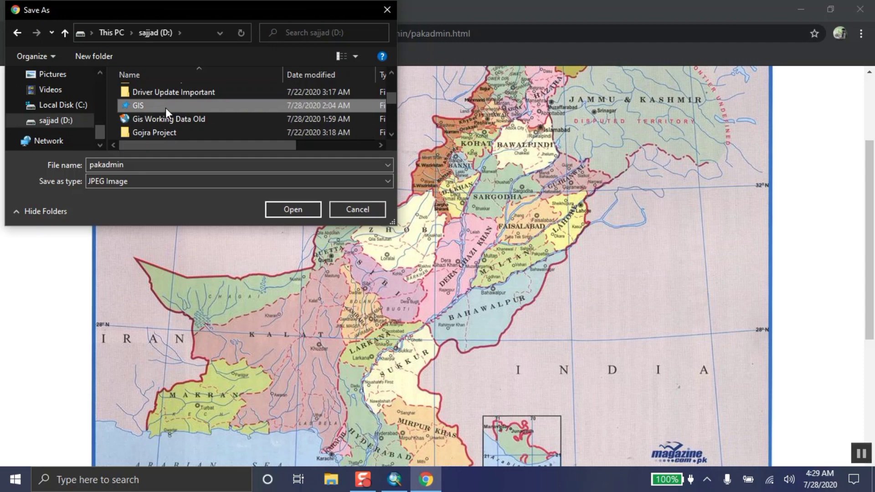
pyautogui.doubleClick(165, 107)
pyautogui.doubleClick(170, 107)
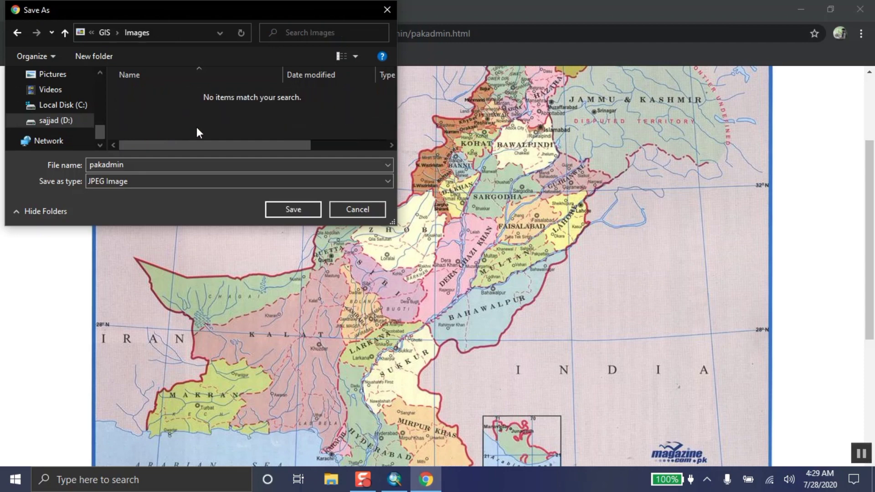
pyautogui.click(295, 210)
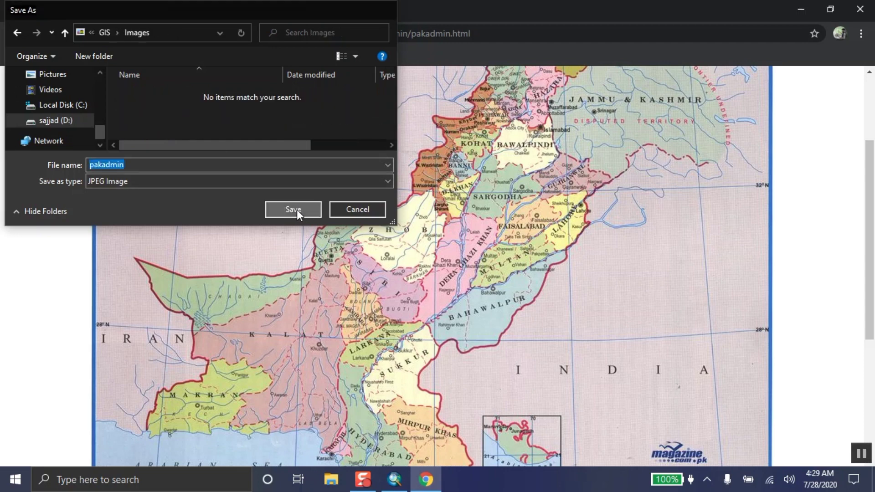
# Step: Back in ArcMap, start Add Data with Folder Connections as the browse location
pyautogui.click(799, 5)
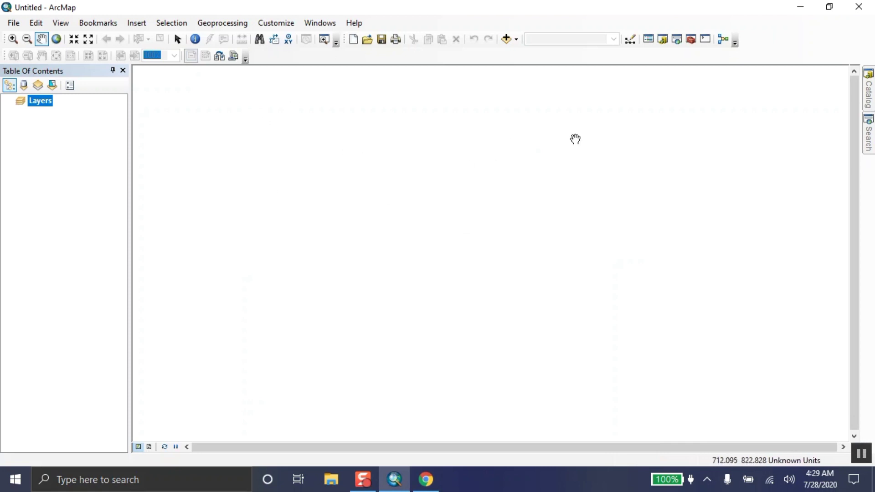
pyautogui.click(505, 40)
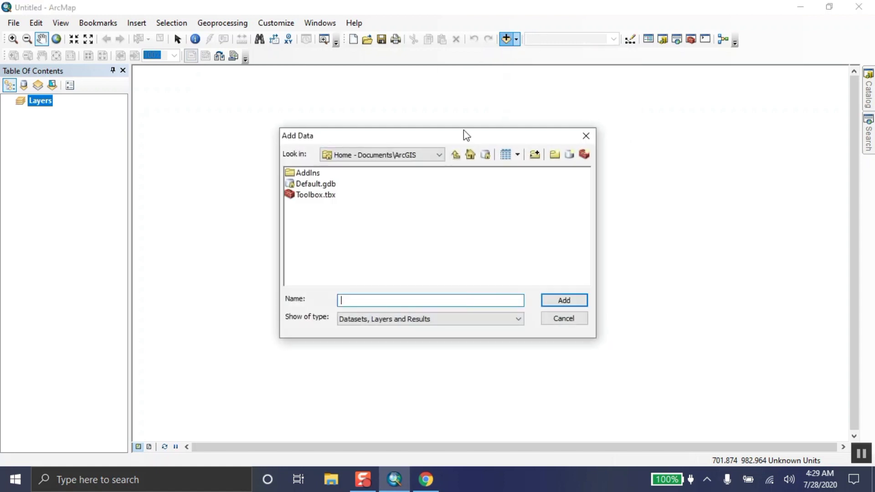
pyautogui.click(425, 155)
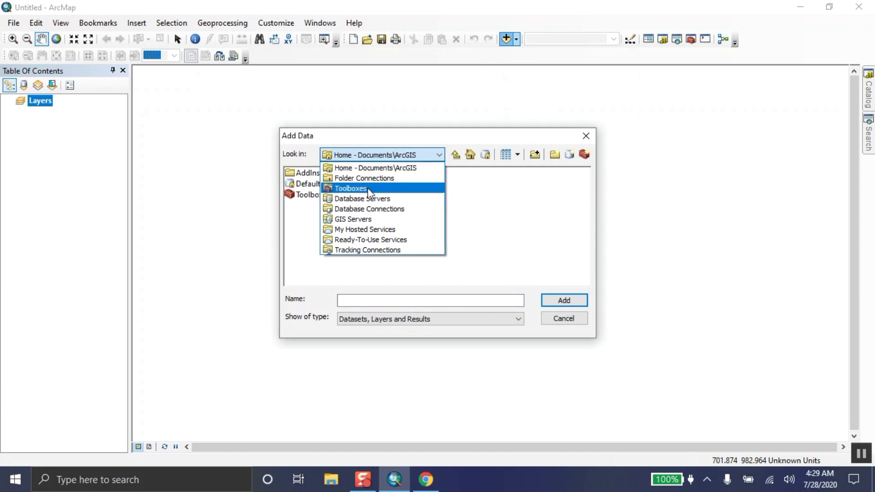
pyautogui.click(367, 182)
pyautogui.click(411, 157)
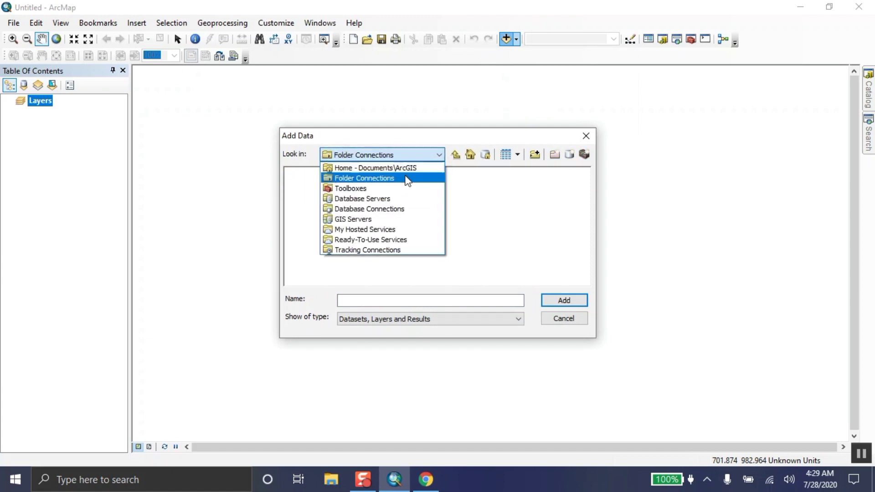
pyautogui.click(508, 188)
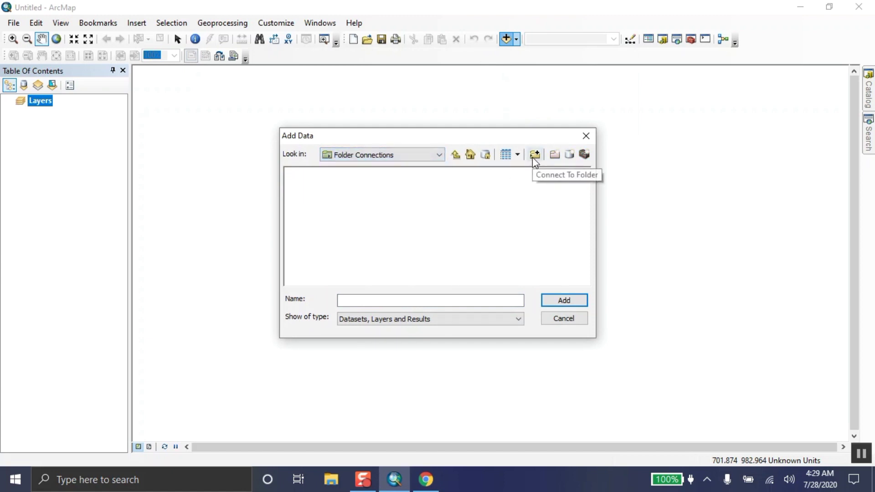
# Step: Connect the D:\GIS folder as a new folder connection
pyautogui.click(535, 155)
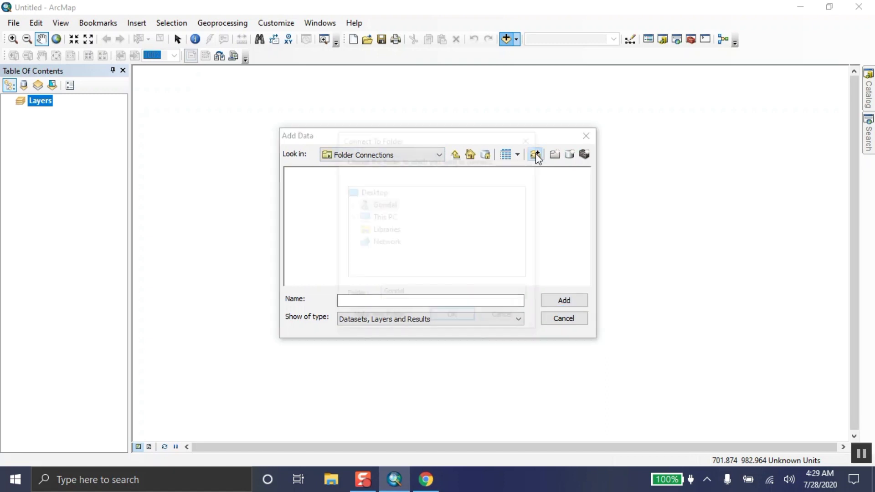
pyautogui.doubleClick(383, 217)
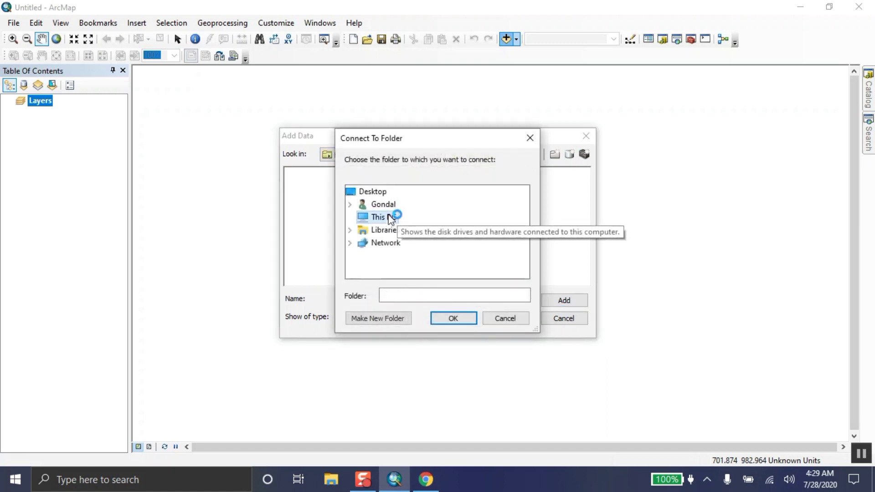
pyautogui.scroll(-2, 391, 218)
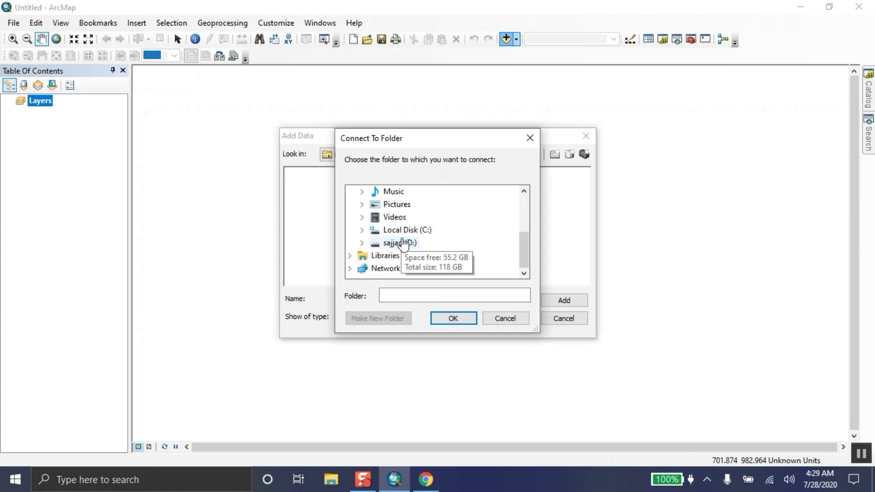
pyautogui.doubleClick(397, 243)
pyautogui.scroll(-3, 403, 245)
pyautogui.doubleClick(400, 204)
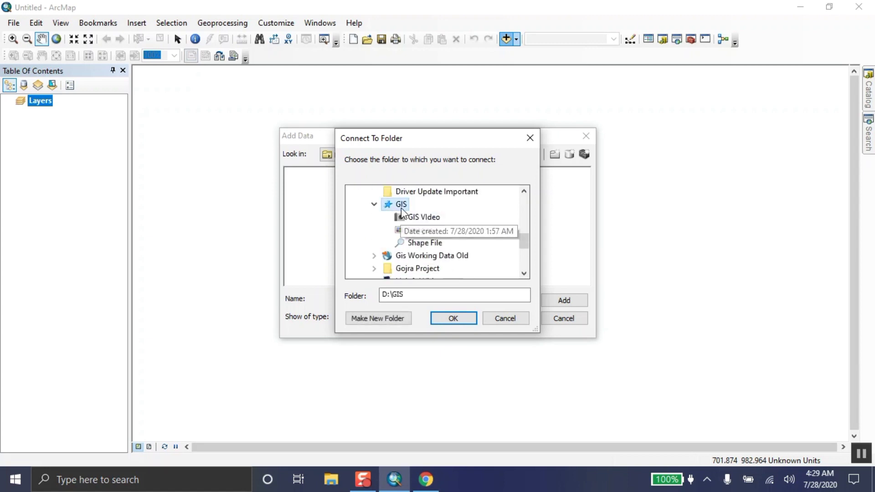
pyautogui.click(454, 319)
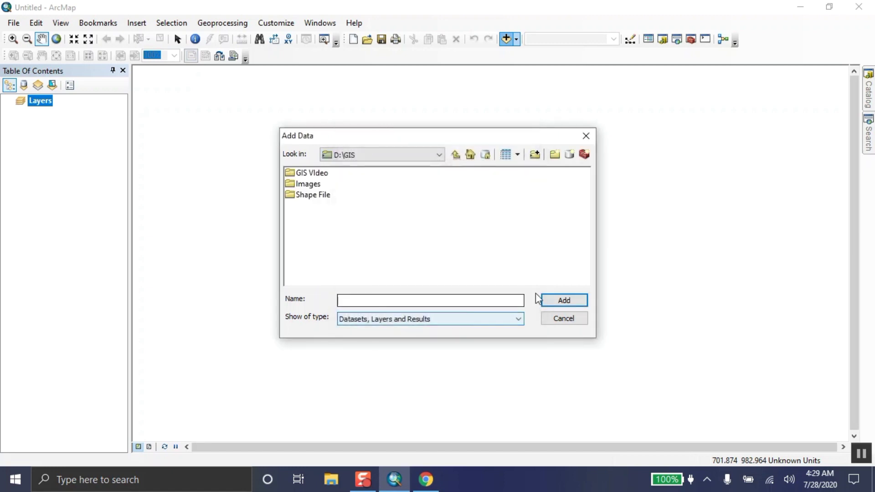
# Step: Browse the D:\GIS connection into Images and select pakadmin.jpg
pyautogui.click(433, 155)
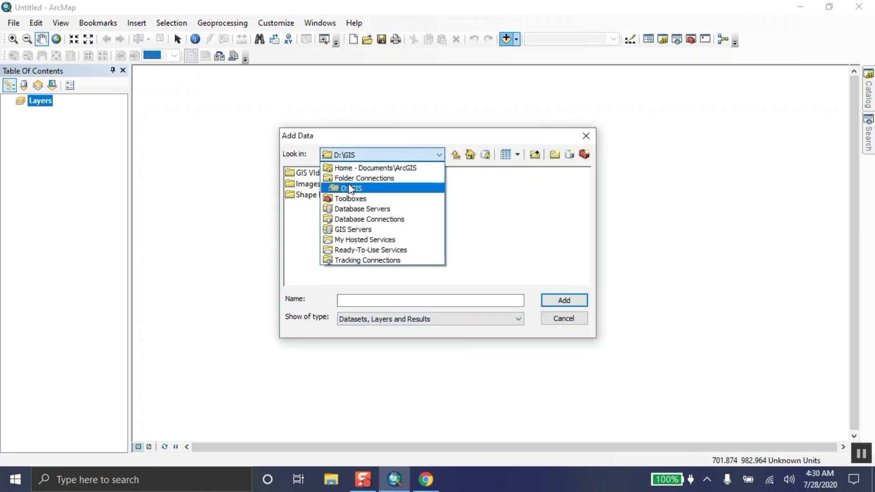
pyautogui.click(363, 178)
pyautogui.click(398, 156)
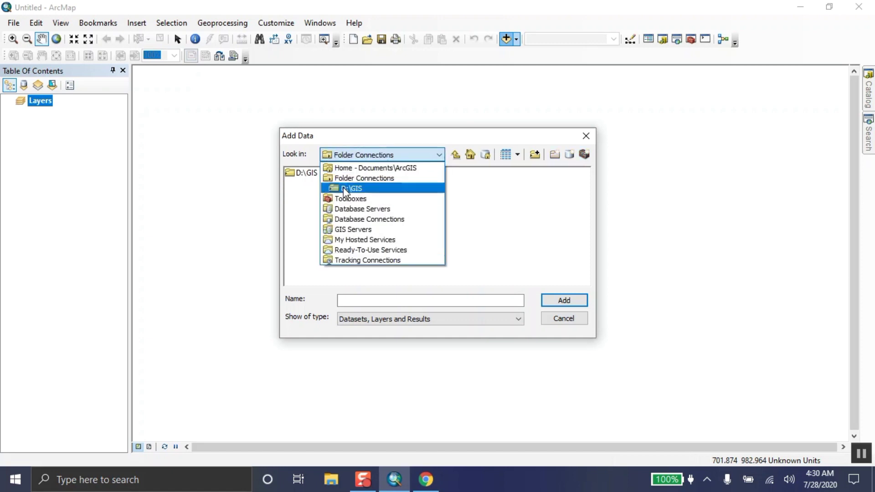
pyautogui.click(309, 196)
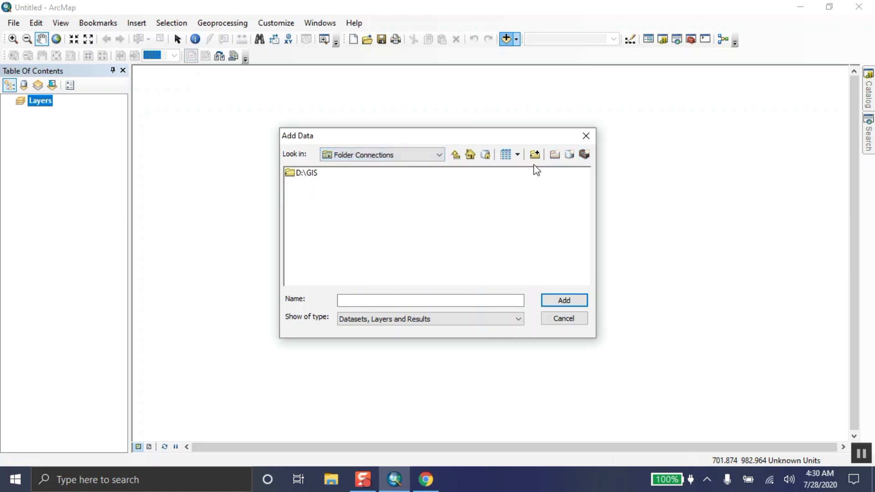
pyautogui.doubleClick(300, 173)
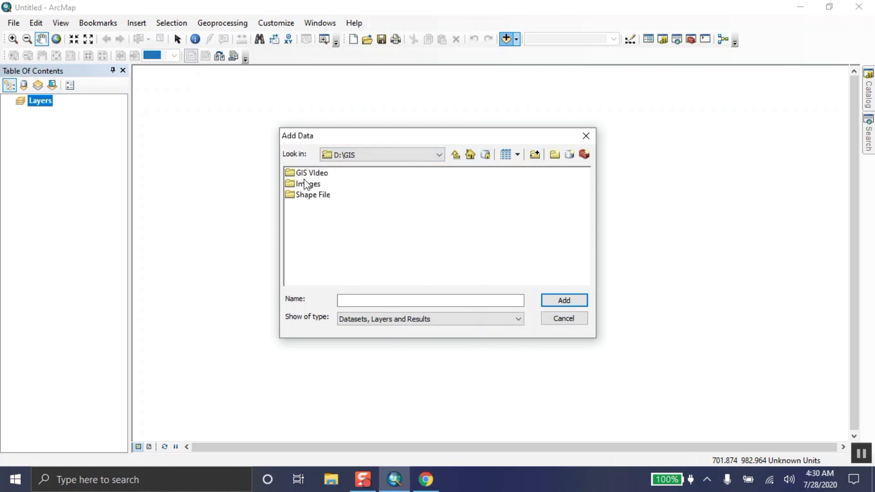
pyautogui.click(308, 183)
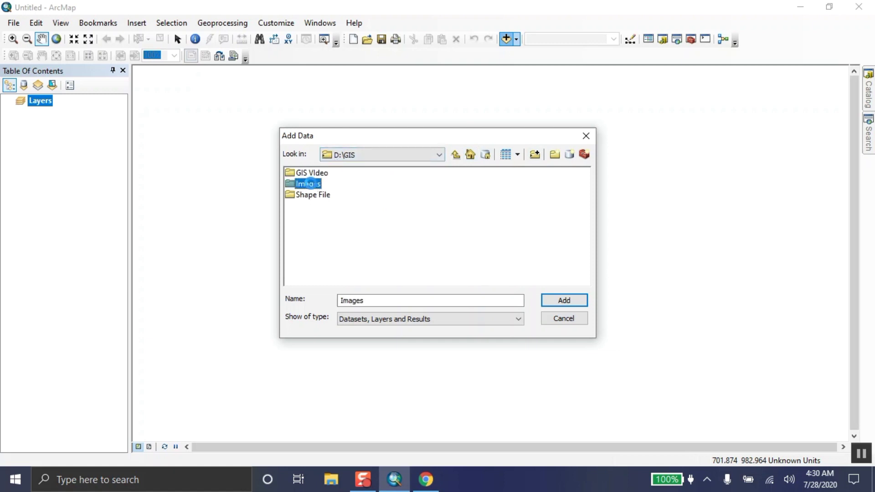
pyautogui.doubleClick(308, 184)
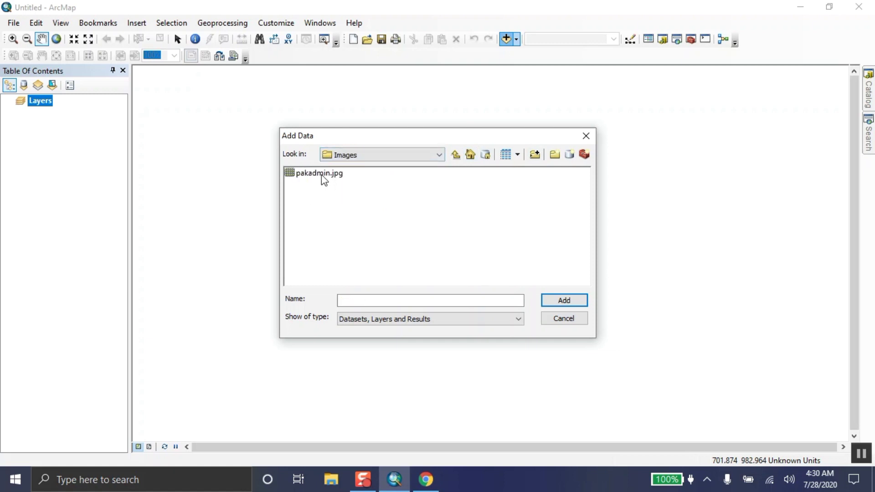
pyautogui.click(324, 178)
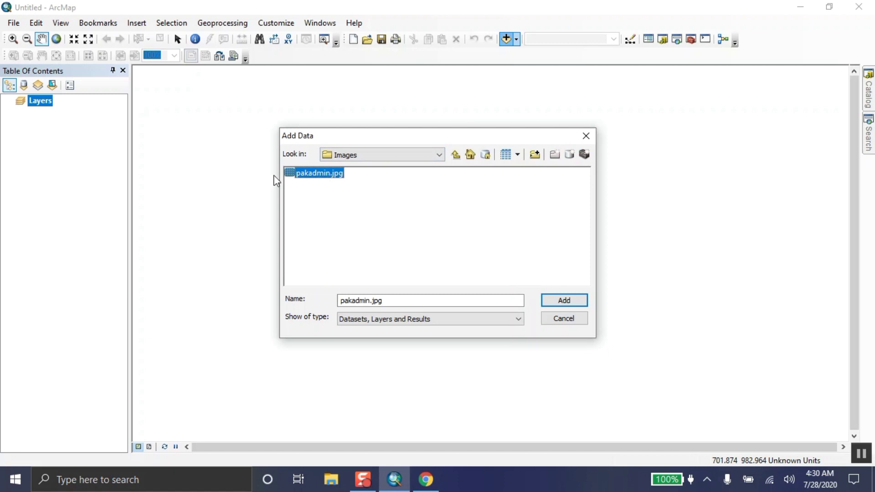
# Step: Add pakadmin.jpg to the map, accepting the unknown spatial reference warning
pyautogui.click(554, 299)
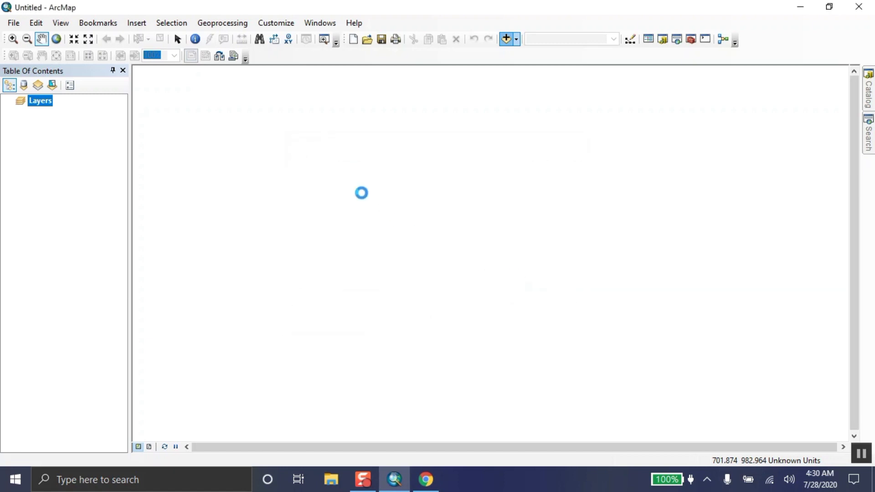
pyautogui.click(531, 299)
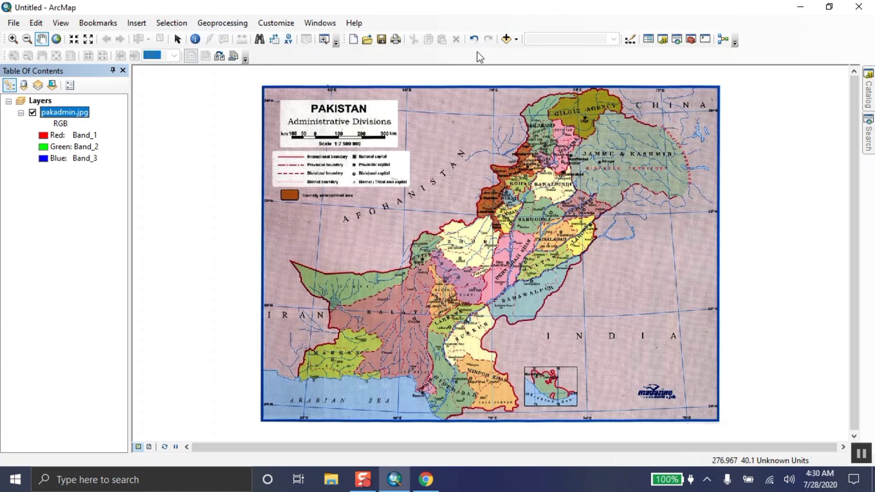
# Step: Turn on the Georeferencing toolbar and dock it in the second toolbar row
pyautogui.rightClick(769, 40)
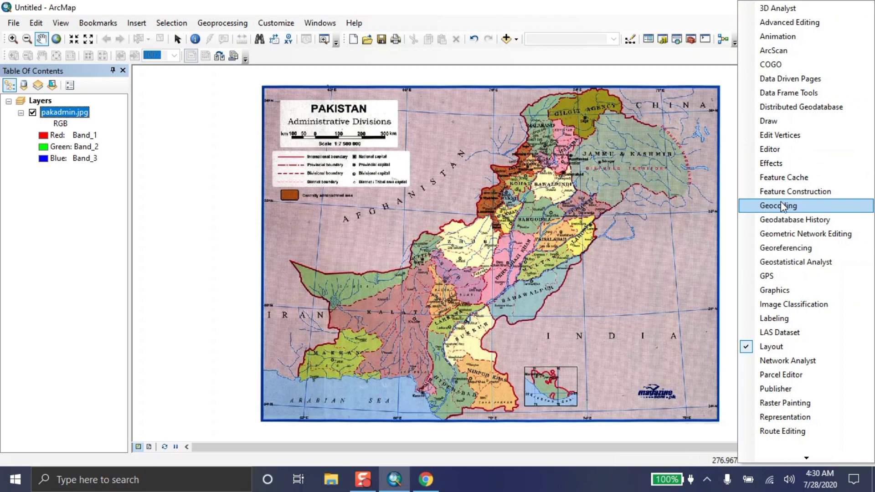
pyautogui.click(786, 249)
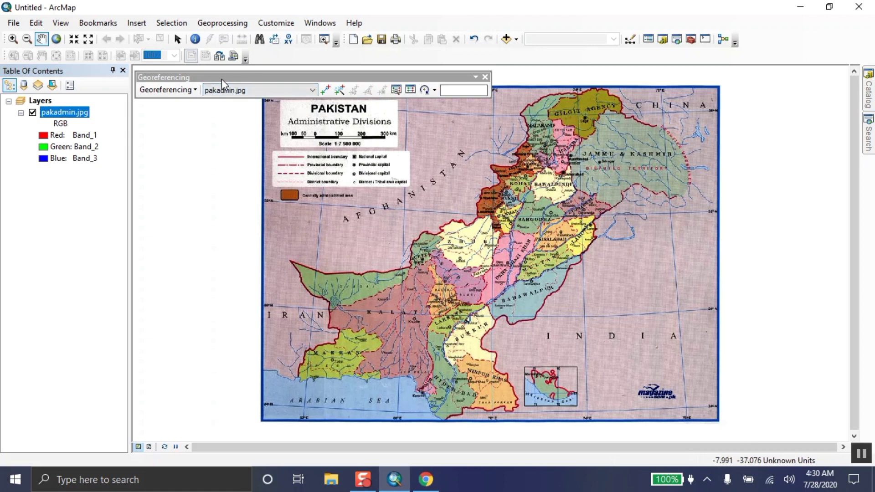
pyautogui.moveTo(222, 82); pyautogui.dragTo(318, 63)
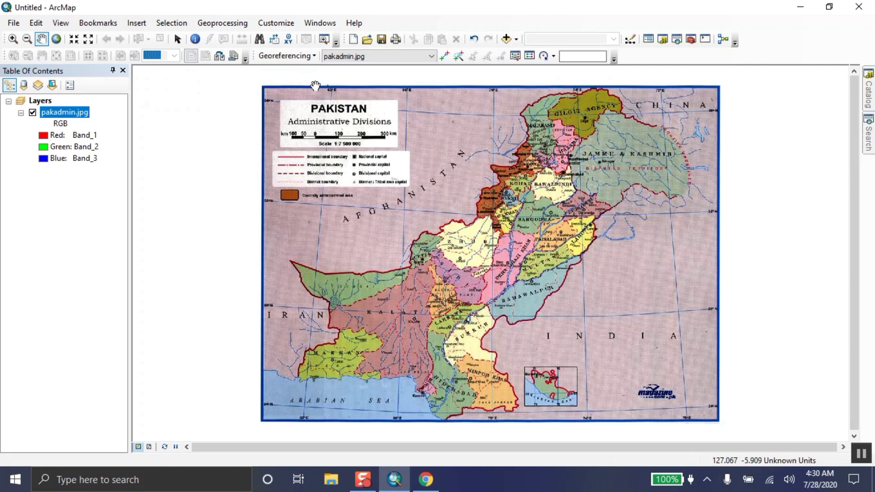
# Step: Zoom into the 78°E / 36°N graticule crossing near China and activate Add Control Points
pyautogui.click(15, 40)
pyautogui.moveTo(745, 79); pyautogui.dragTo(609, 155)
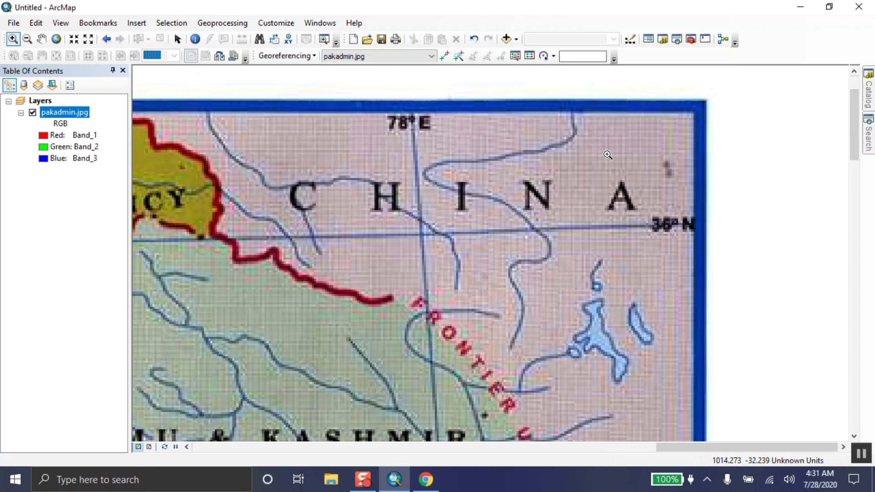
pyautogui.click(445, 57)
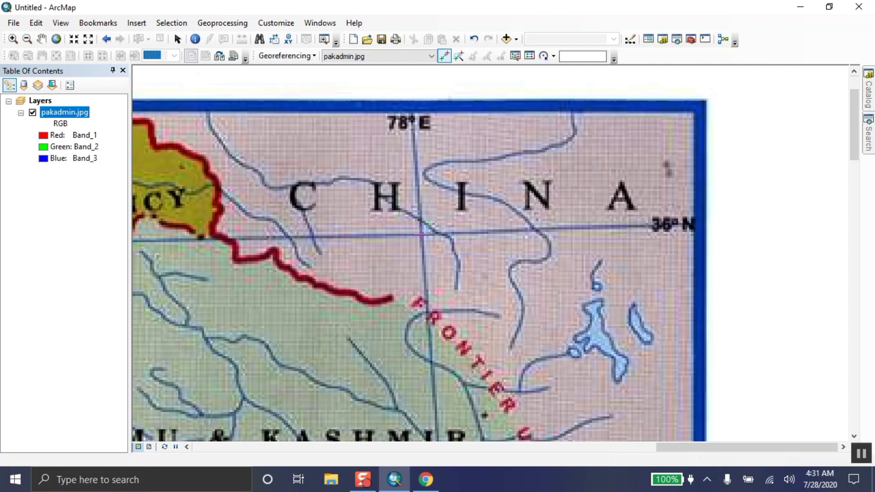
# Step: Link the first control point at the grid crossing to X 78, Y 36
pyautogui.rightClick(422, 235)
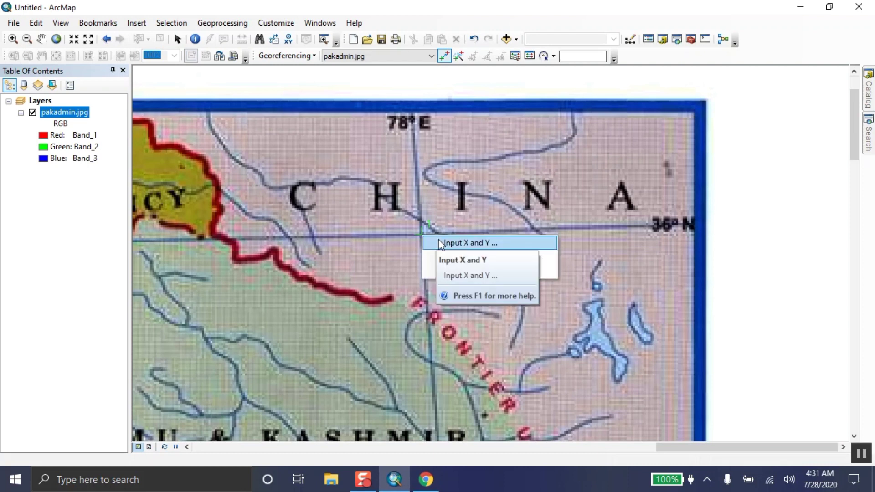
pyautogui.click(451, 243)
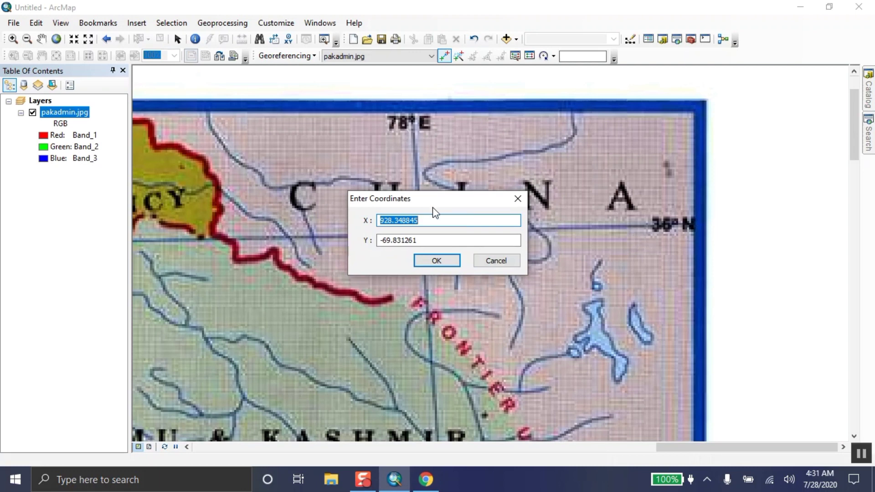
pyautogui.write('78')
pyautogui.moveTo(442, 239); pyautogui.dragTo(292, 249)
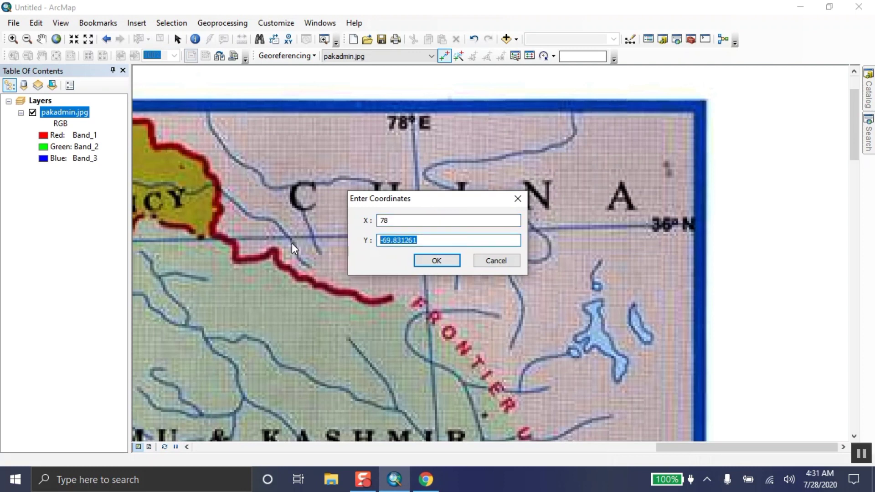
pyautogui.write('36')
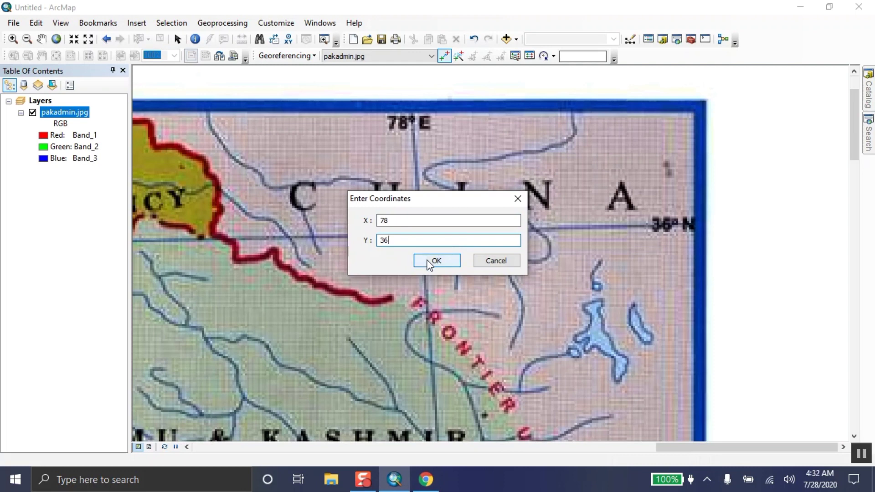
pyautogui.click(434, 261)
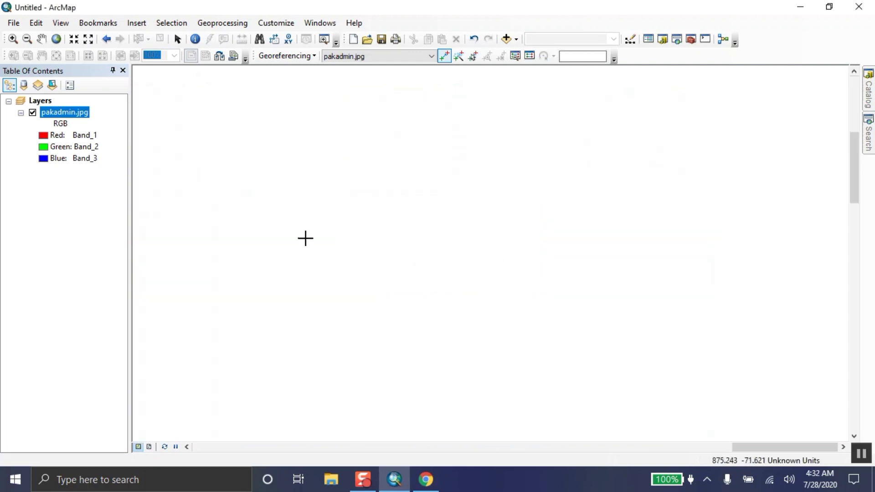
# Step: Zoom to the full layer, close in on the 78°E / 24°N corner, and start a control point there
pyautogui.rightClick(71, 115)
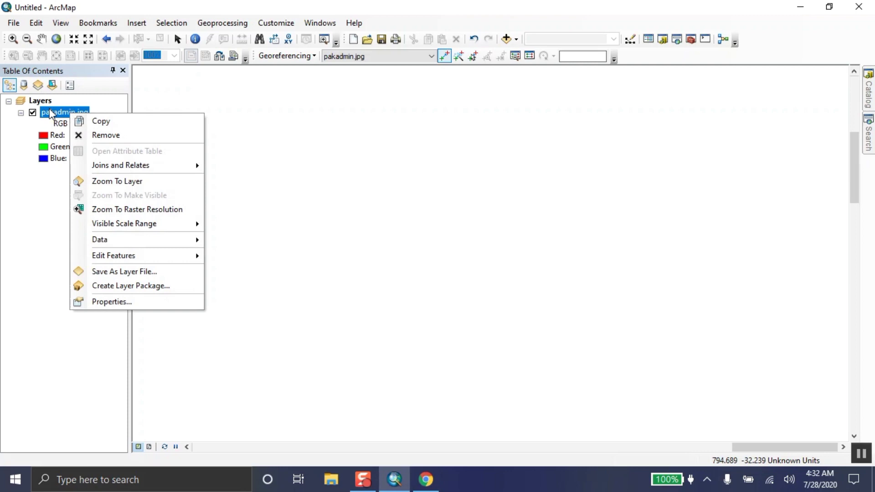
pyautogui.click(103, 181)
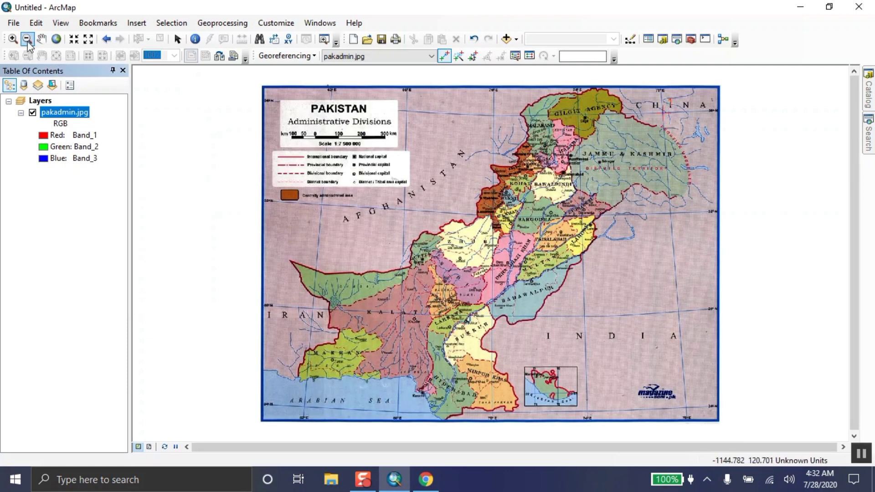
pyautogui.click(13, 38)
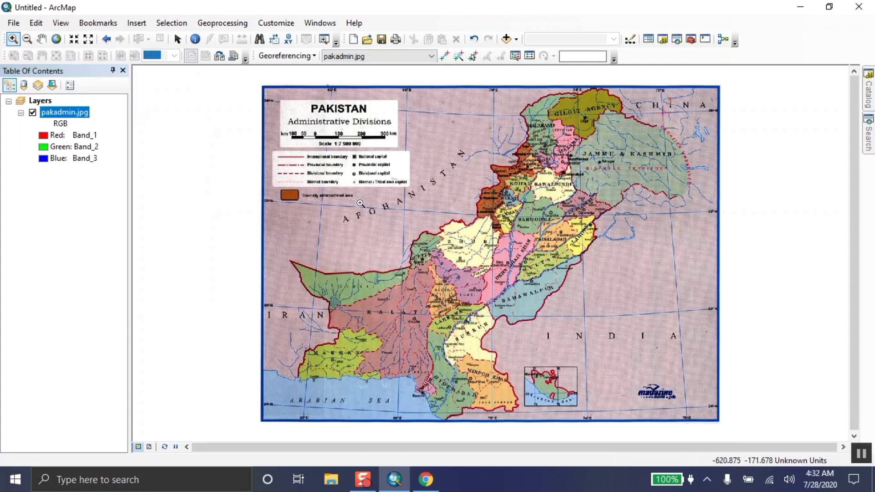
pyautogui.moveTo(761, 355); pyautogui.dragTo(606, 439)
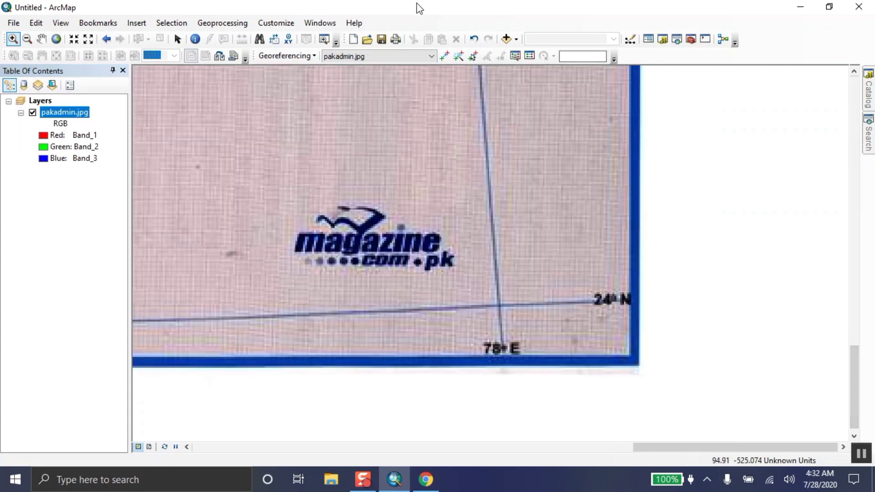
pyautogui.click(444, 56)
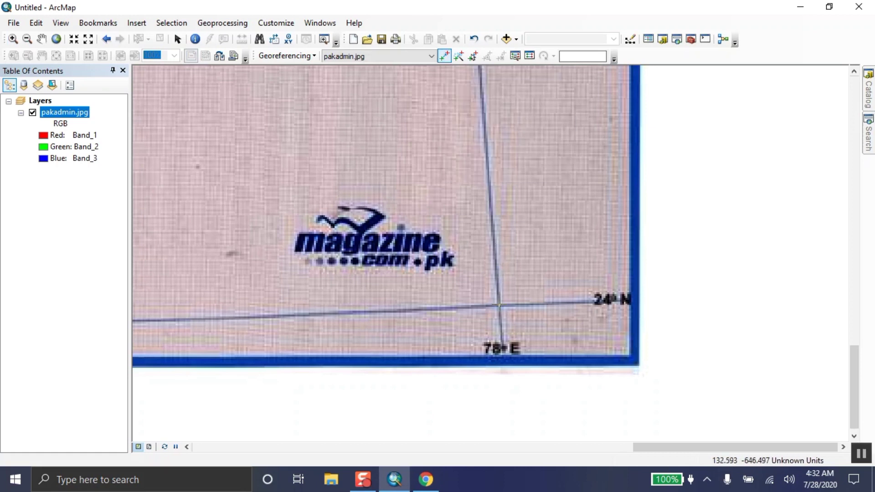
pyautogui.click(499, 305)
# Step: Link the new control point to X 78, Y 24, then zoom to the full pakadmin.jpg layer
pyautogui.rightClick(499, 305)
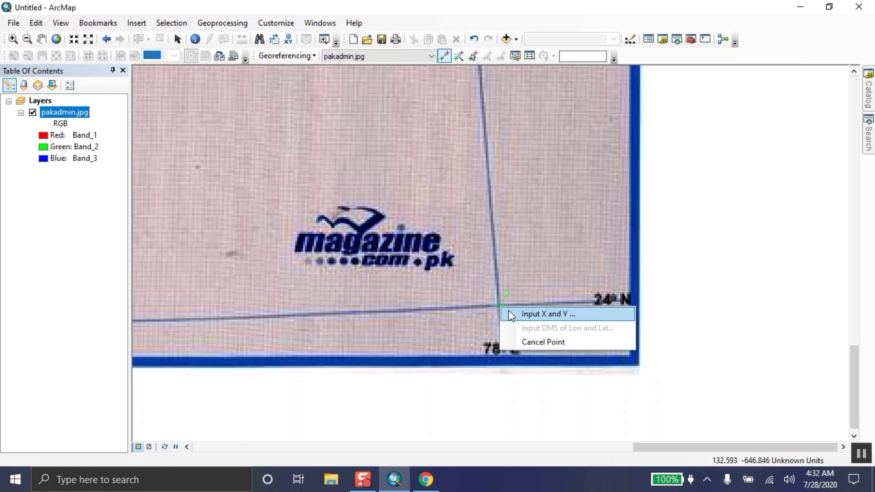
pyautogui.click(517, 313)
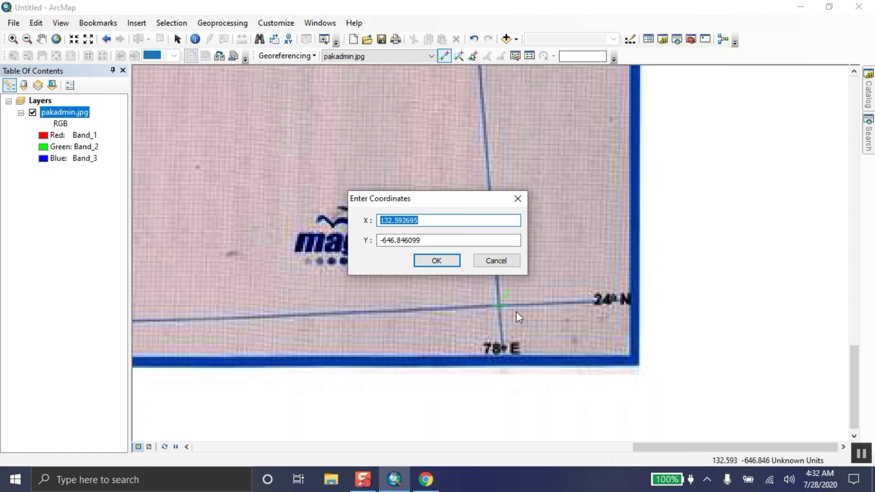
pyautogui.write('78')
pyautogui.press('Tab')
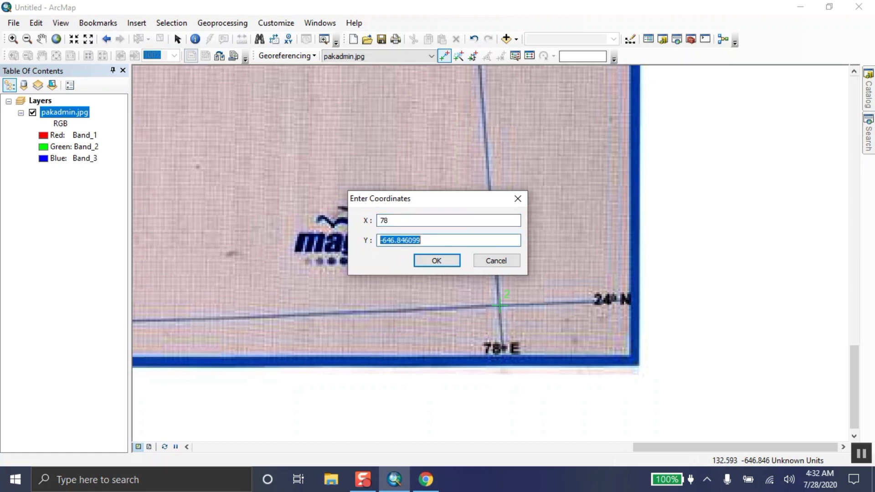
pyautogui.write('24')
pyautogui.click(439, 264)
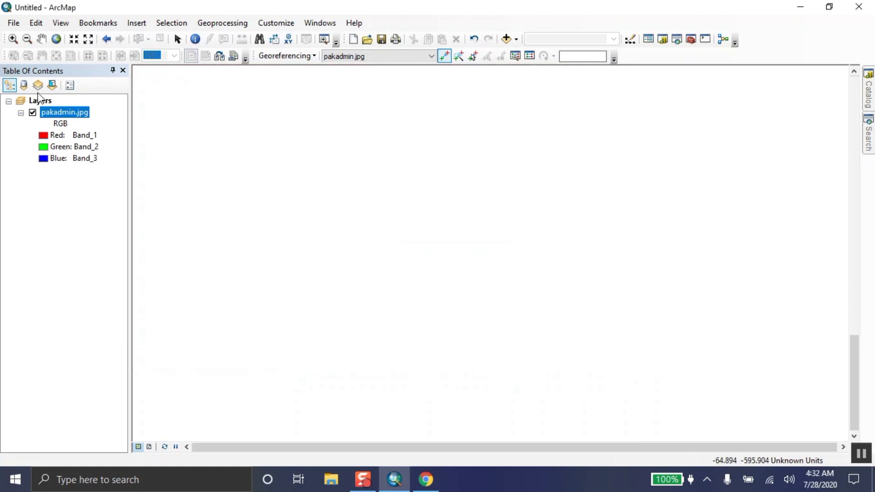
pyautogui.rightClick(59, 114)
pyautogui.click(85, 182)
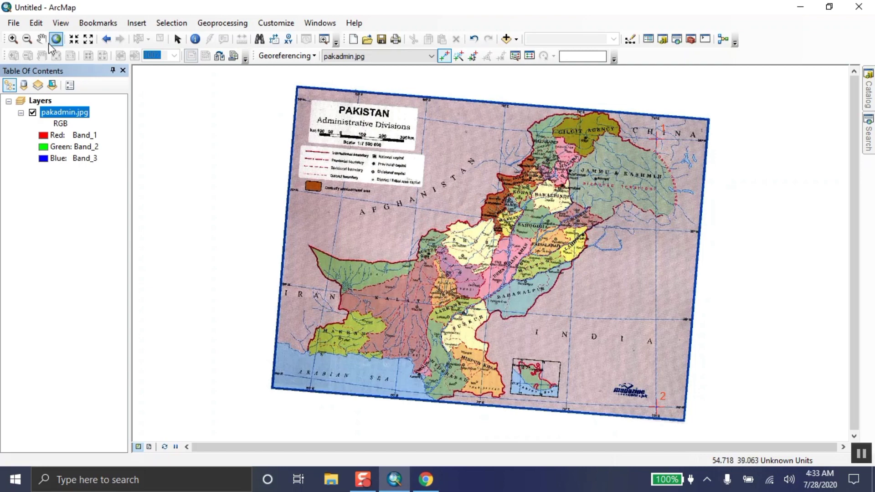
# Step: Zoom in on the Makran coast near Gwadar down to the 24°N/62°E gridline crossing
pyautogui.click(13, 39)
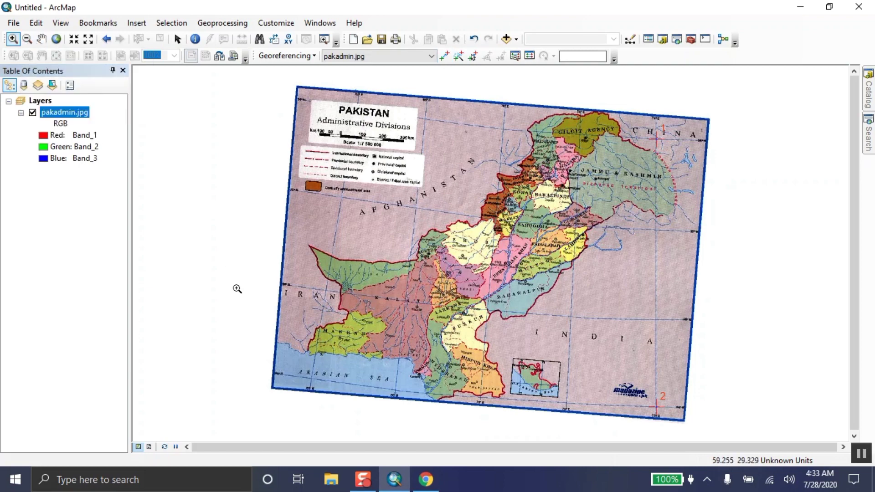
pyautogui.moveTo(237, 289); pyautogui.dragTo(368, 418)
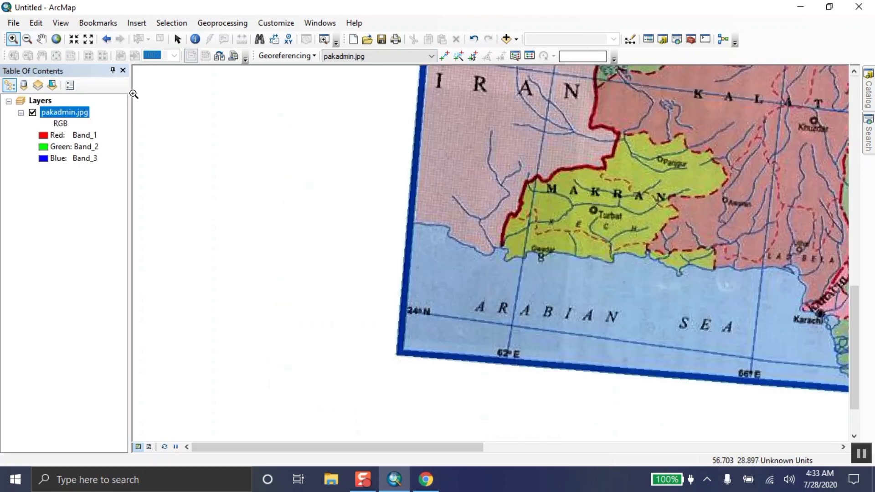
pyautogui.click(448, 55)
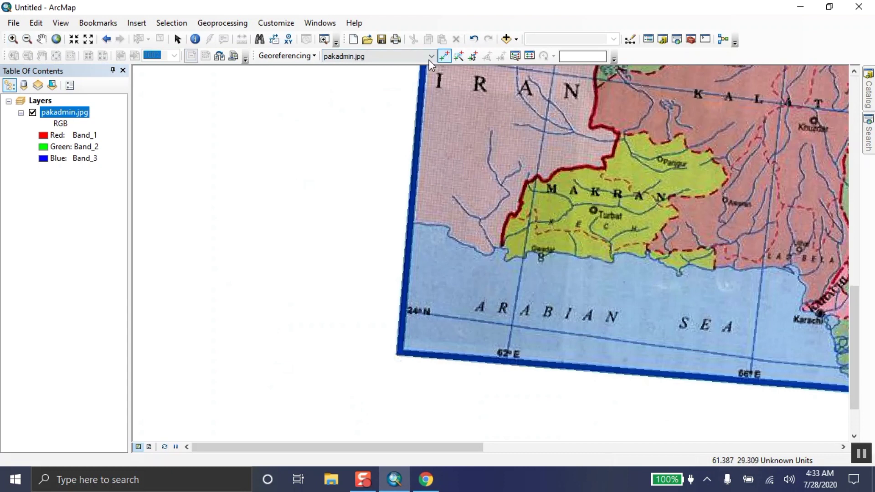
pyautogui.click(13, 39)
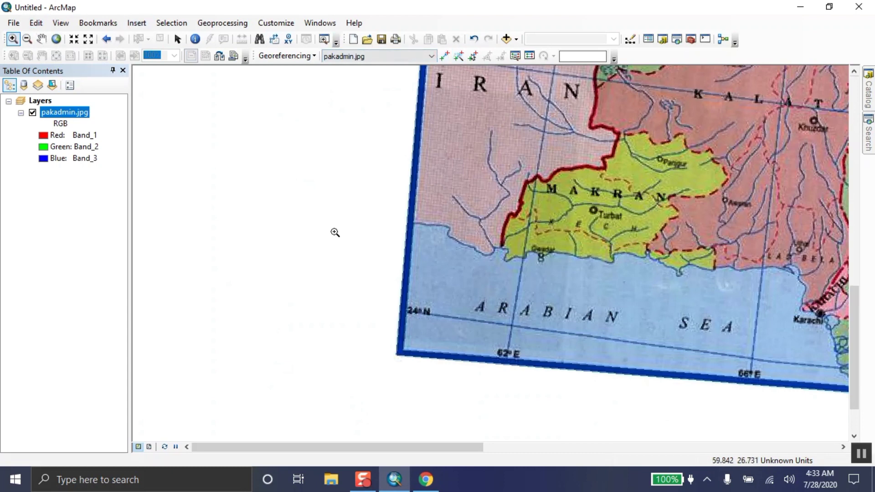
pyautogui.moveTo(334, 230); pyautogui.dragTo(602, 394)
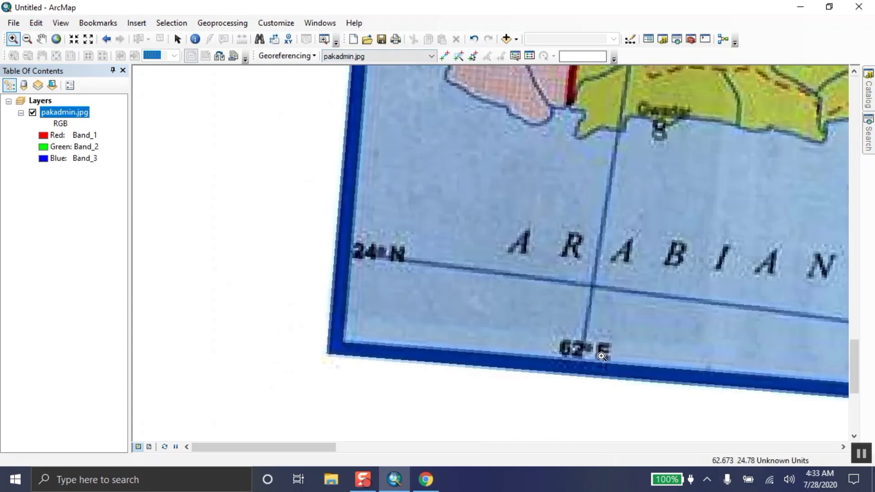
pyautogui.click(444, 59)
pyautogui.click(444, 58)
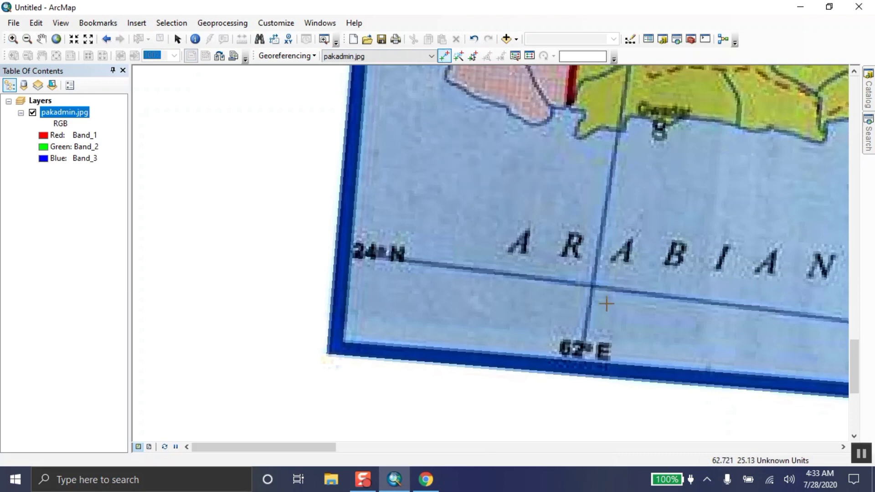
# Step: Place a control point on the 24°N/62°E crossing and link it to X 62, Y 24
pyautogui.click(594, 285)
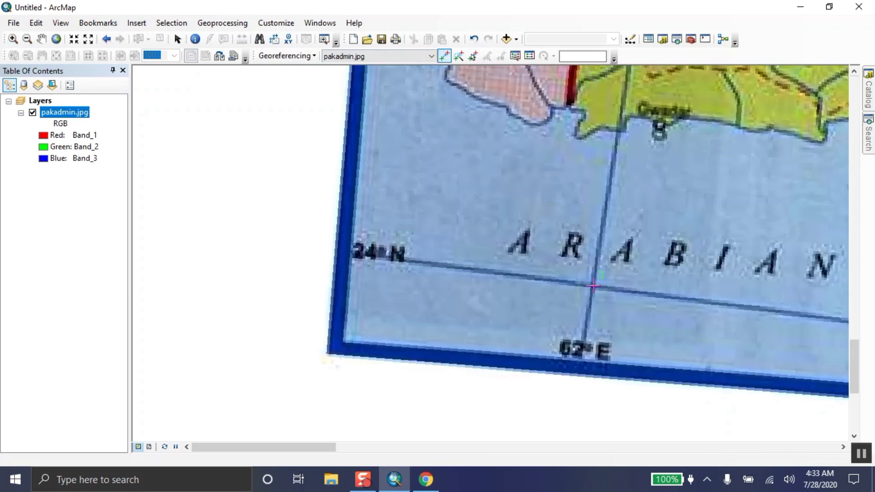
pyautogui.rightClick(594, 285)
pyautogui.click(611, 289)
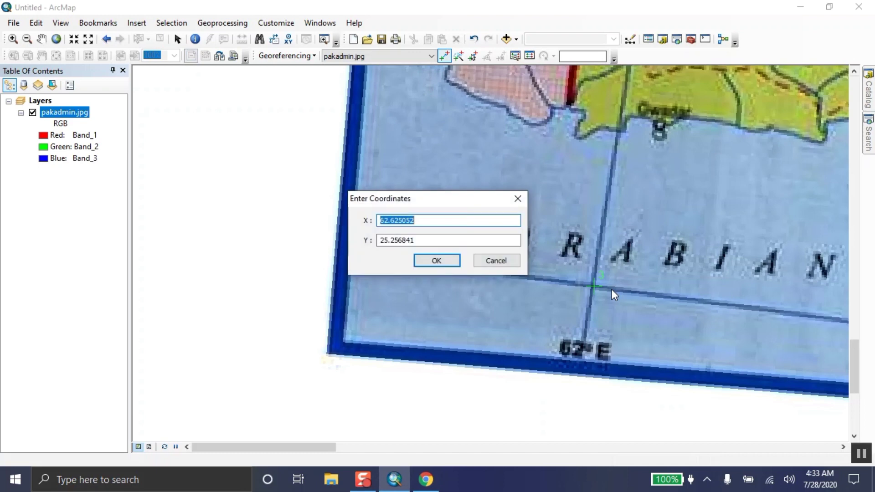
pyautogui.write('62')
pyautogui.press('Tab')
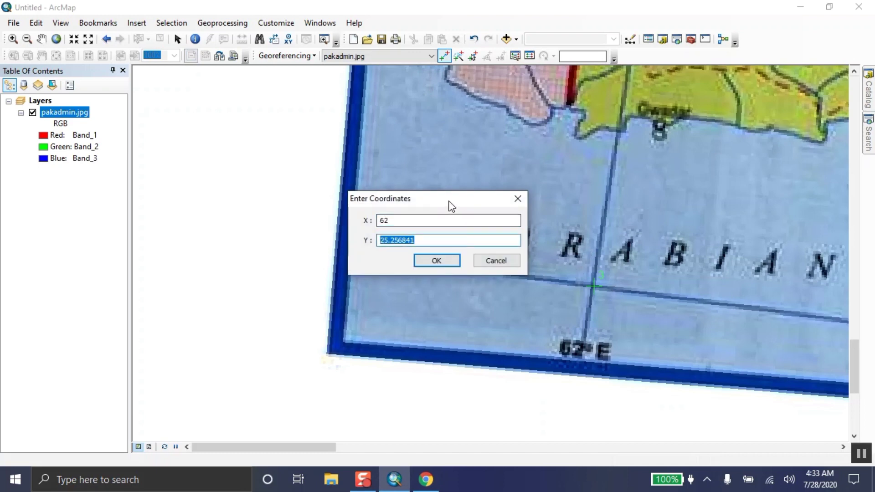
pyautogui.moveTo(451, 206); pyautogui.dragTo(508, 209)
pyautogui.write('24')
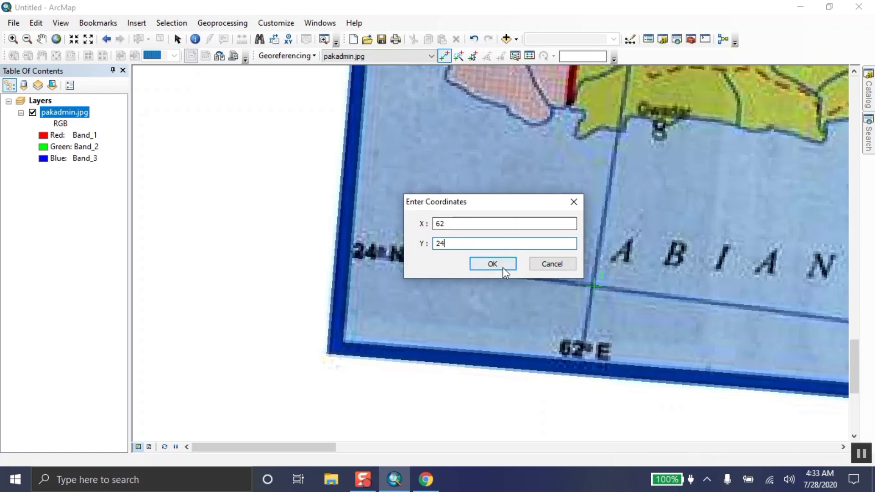
pyautogui.click(503, 265)
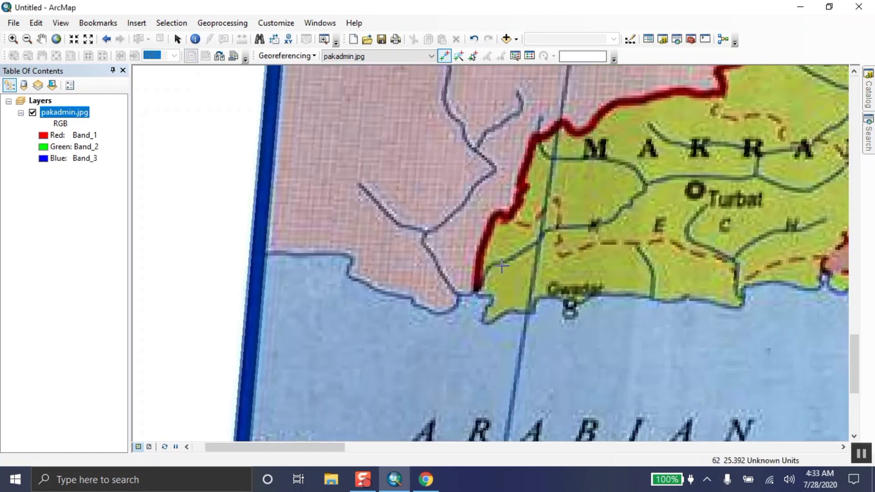
pyautogui.rightClick(82, 114)
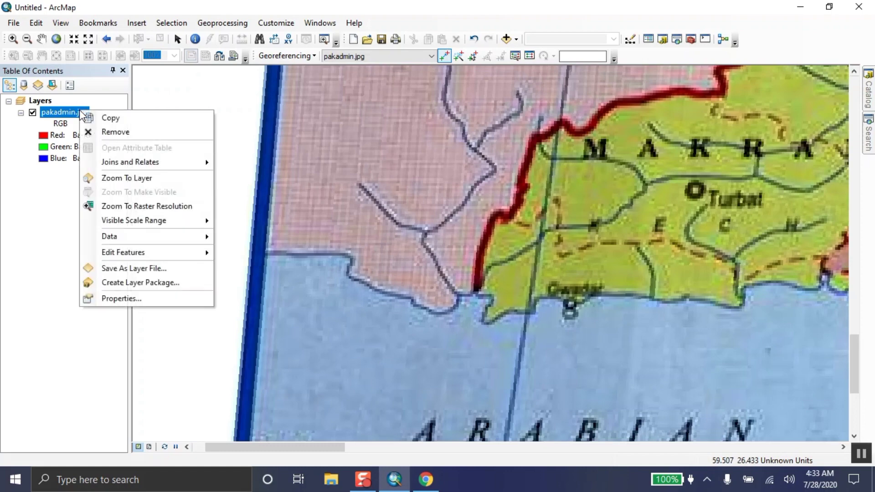
# Step: Show the full map again, then zoom into the north-west title box area near 62°E and 66°E
pyautogui.click(117, 179)
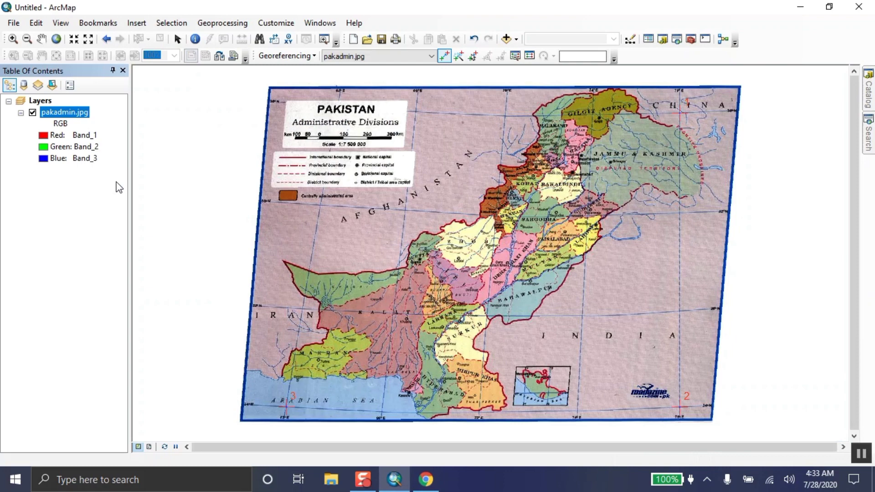
pyautogui.click(13, 38)
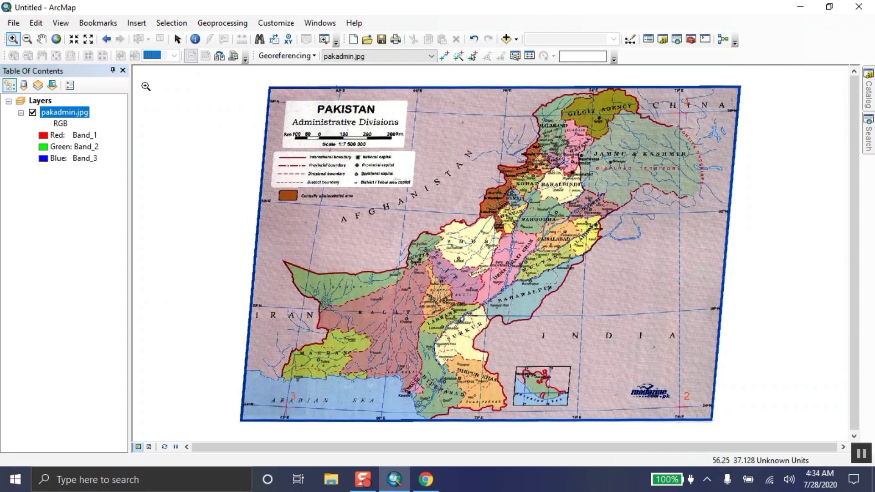
pyautogui.moveTo(218, 75); pyautogui.dragTo(472, 189)
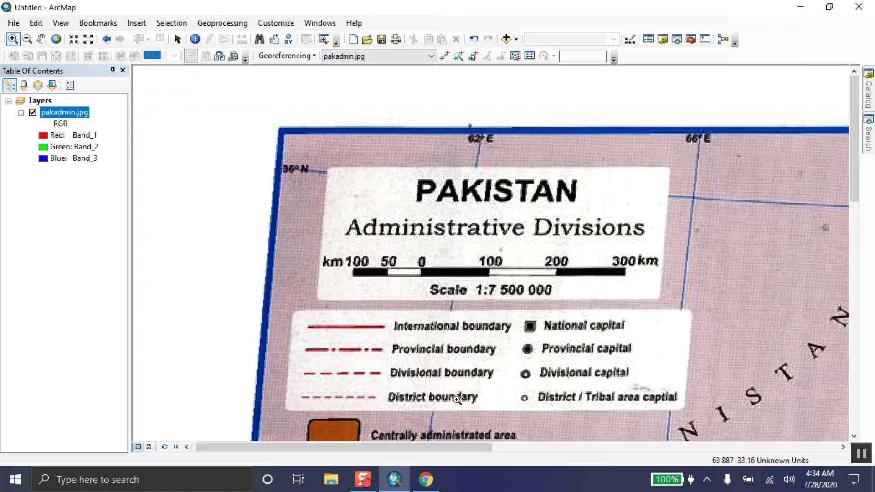
pyautogui.moveTo(431, 447); pyautogui.dragTo(502, 448)
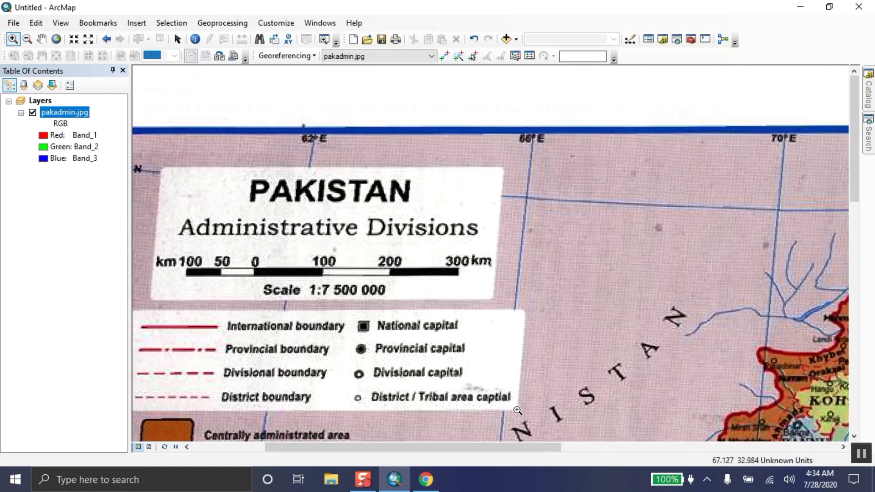
pyautogui.moveTo(502, 449); pyautogui.dragTo(464, 457)
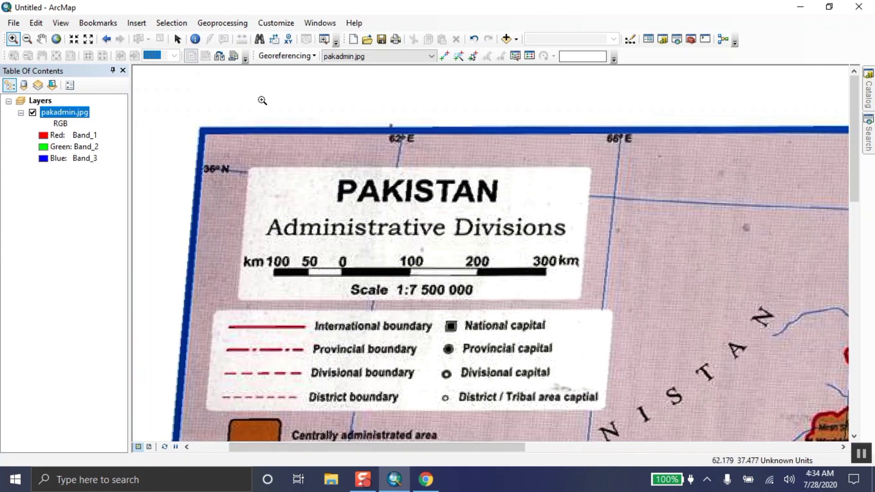
pyautogui.click(13, 40)
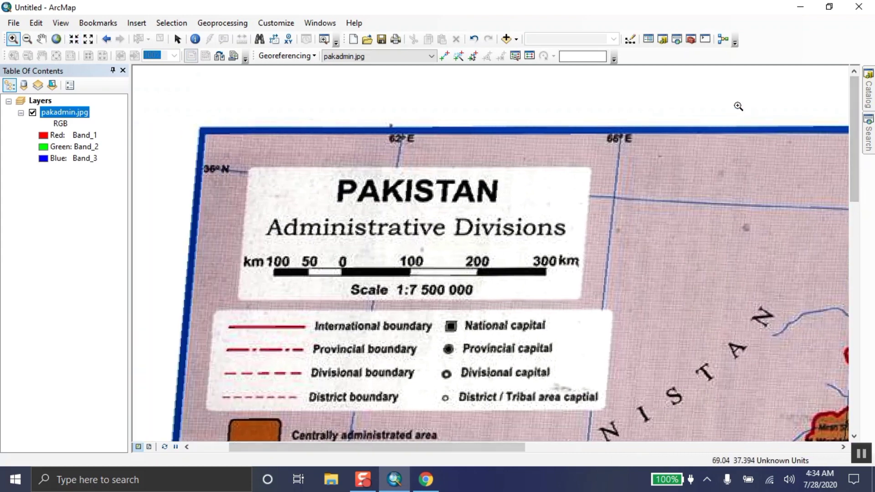
pyautogui.moveTo(738, 108); pyautogui.dragTo(173, 250)
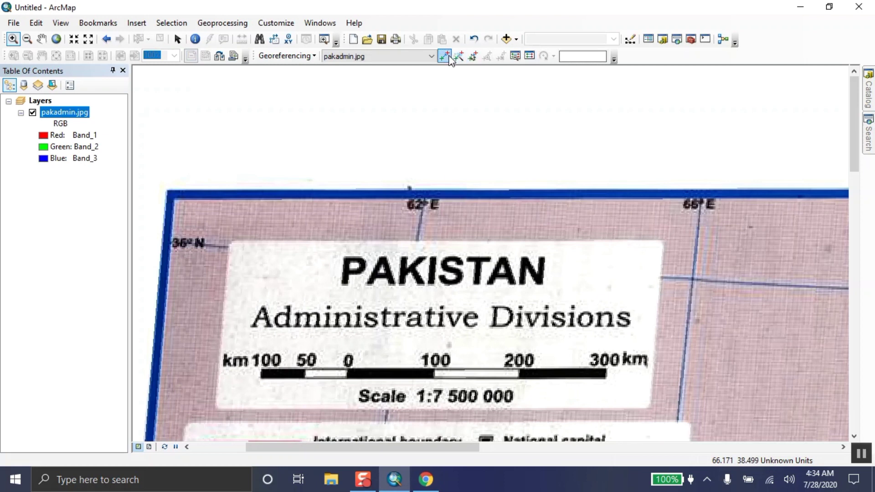
# Step: Place the fourth control point on the 66°E/36°N crossing and link it to X 66, Y 36
pyautogui.click(444, 56)
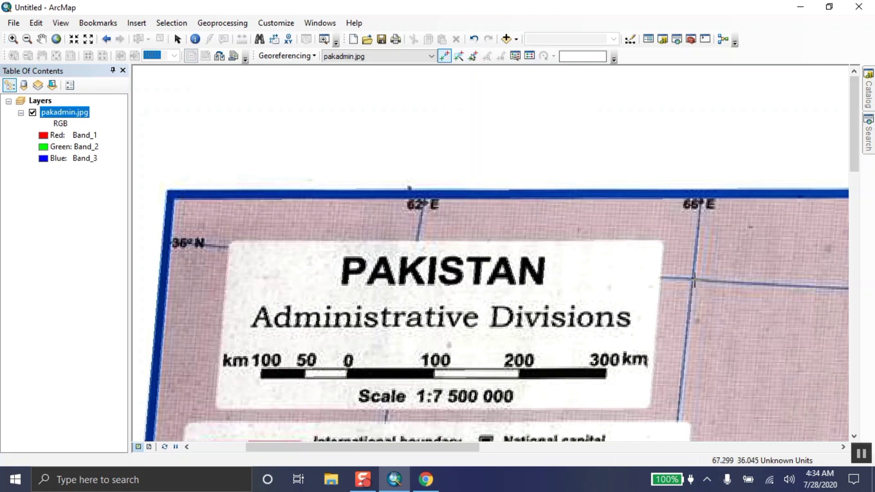
pyautogui.click(693, 279)
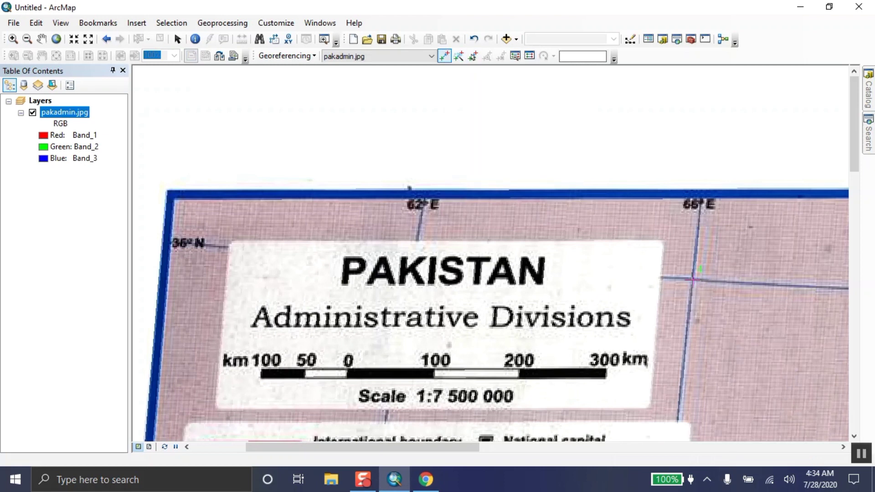
pyautogui.rightClick(698, 281)
pyautogui.click(720, 287)
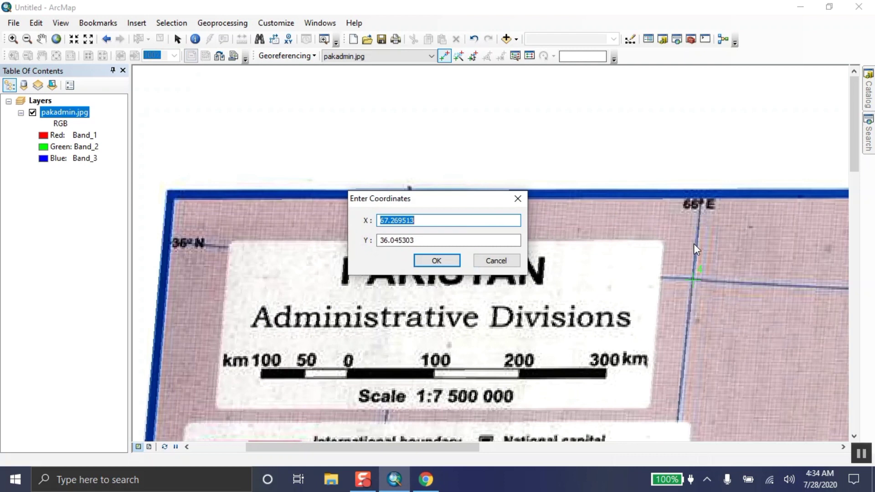
pyautogui.write('66')
pyautogui.press('Tab')
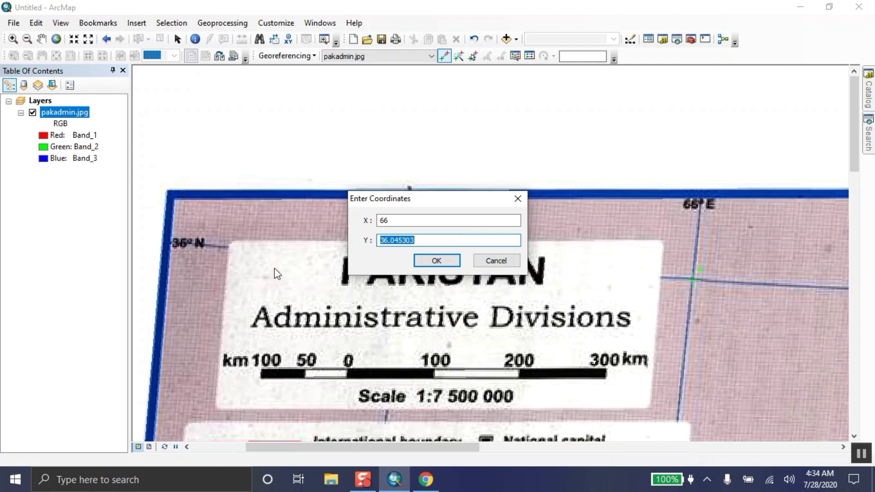
pyautogui.write('36')
pyautogui.click(430, 261)
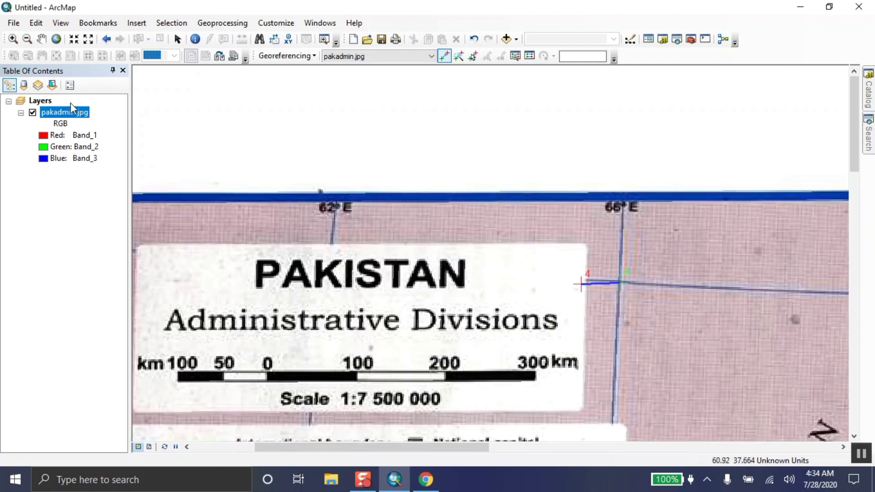
# Step: Zoom to the whole pakadmin.jpg layer and open Data Frame Properties from the map
pyautogui.rightClick(72, 115)
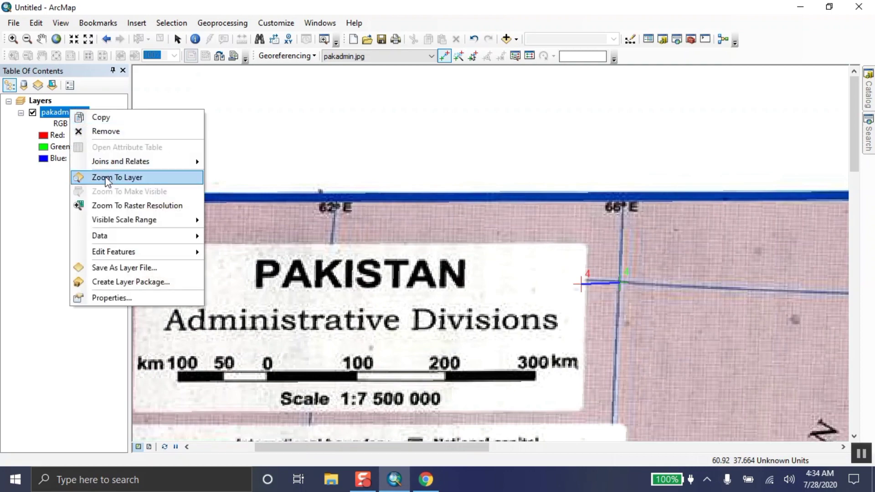
pyautogui.click(82, 177)
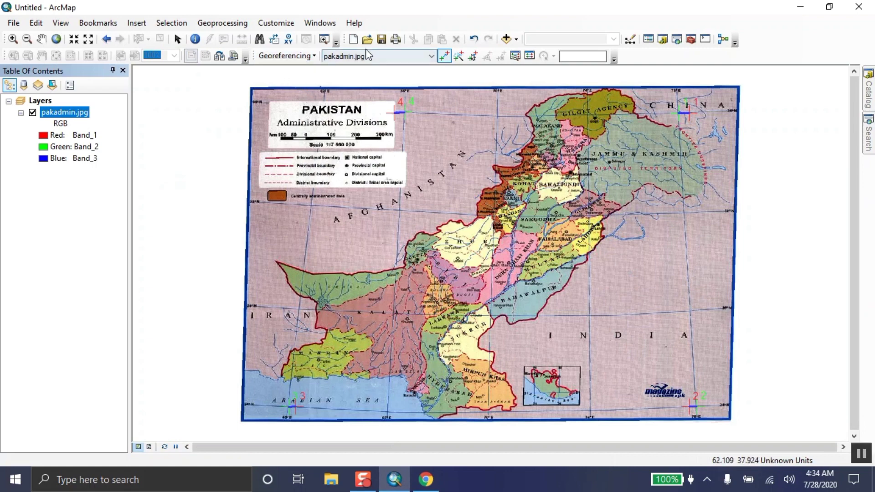
pyautogui.click(177, 38)
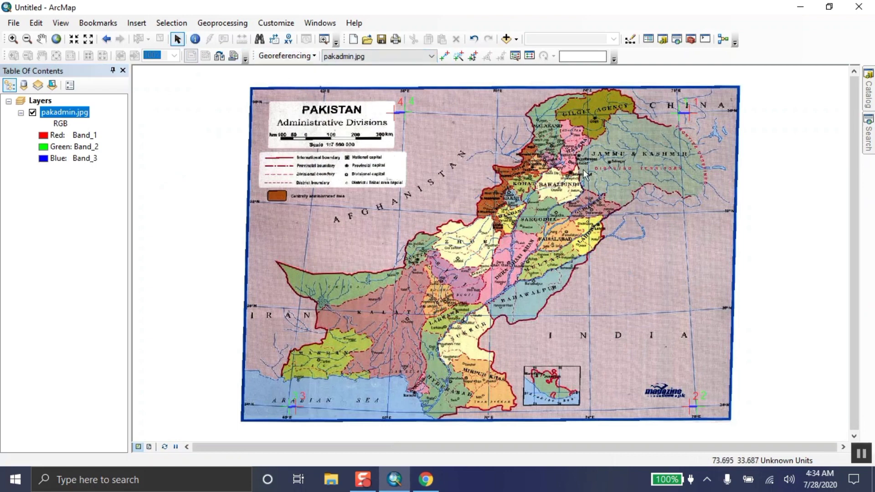
pyautogui.rightClick(502, 170)
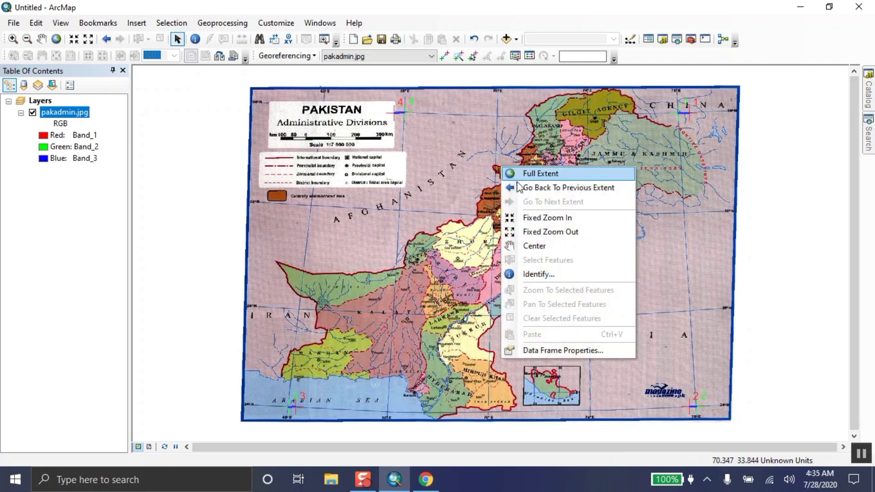
pyautogui.click(562, 351)
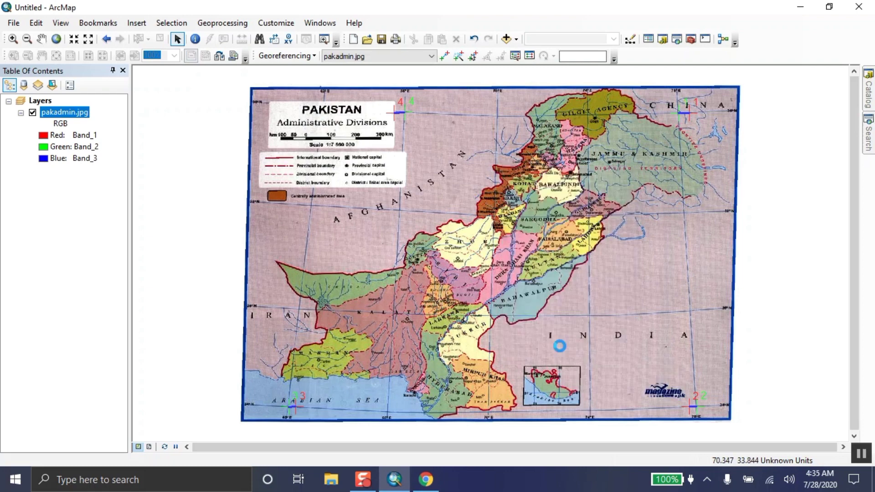
# Step: Apply Geographic Coordinate Systems > World > WGS 1984 to the data frame and close the dialog
pyautogui.click(432, 76)
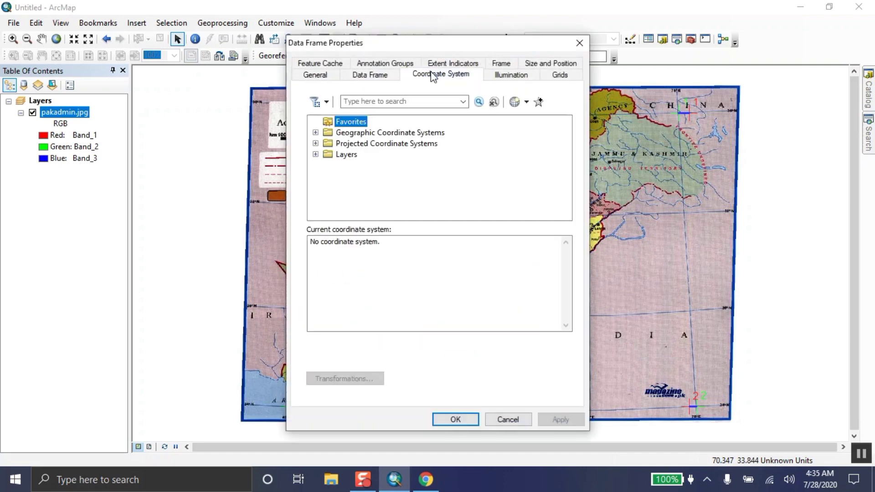
pyautogui.click(315, 132)
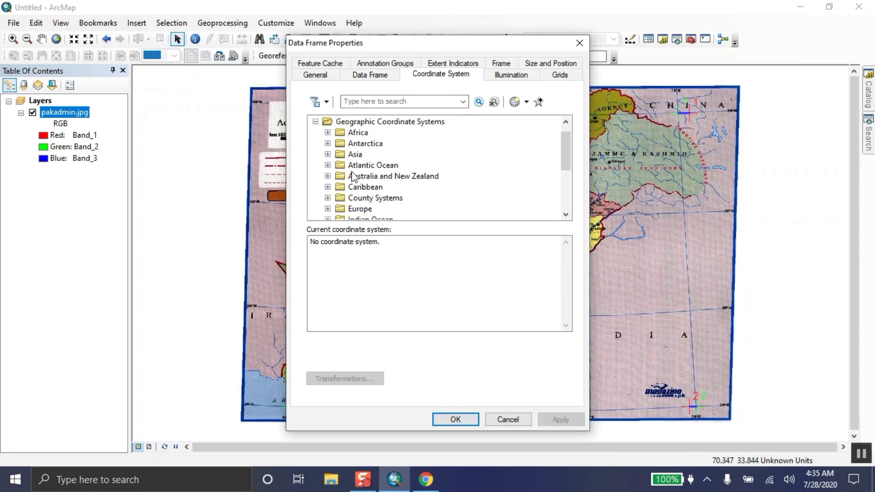
pyautogui.scroll(-3, 354, 175)
pyautogui.click(327, 187)
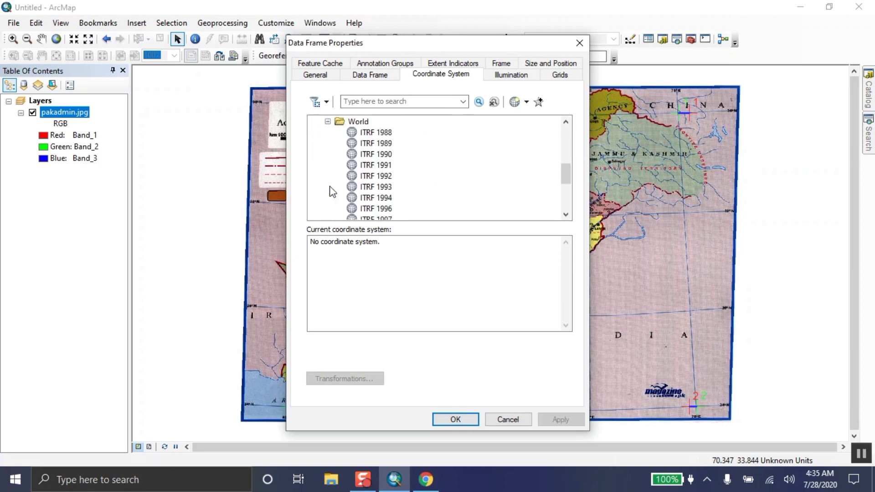
pyautogui.scroll(-4, 337, 190)
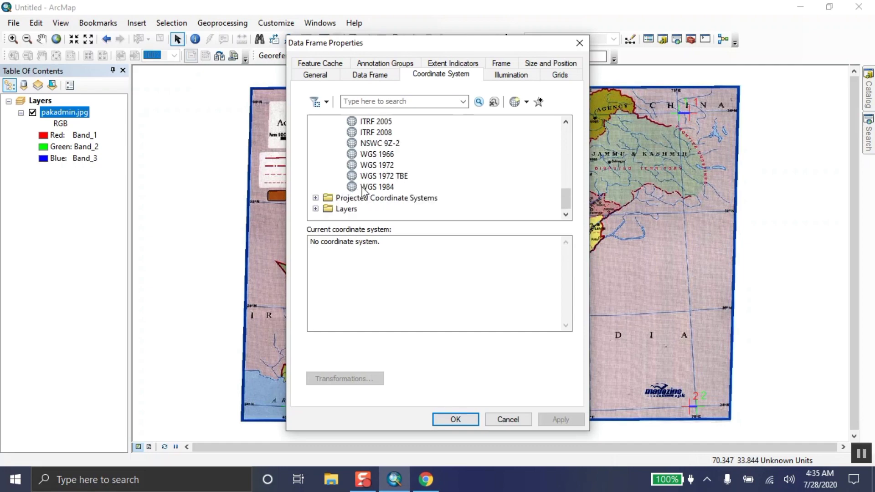
pyautogui.click(363, 188)
pyautogui.click(561, 420)
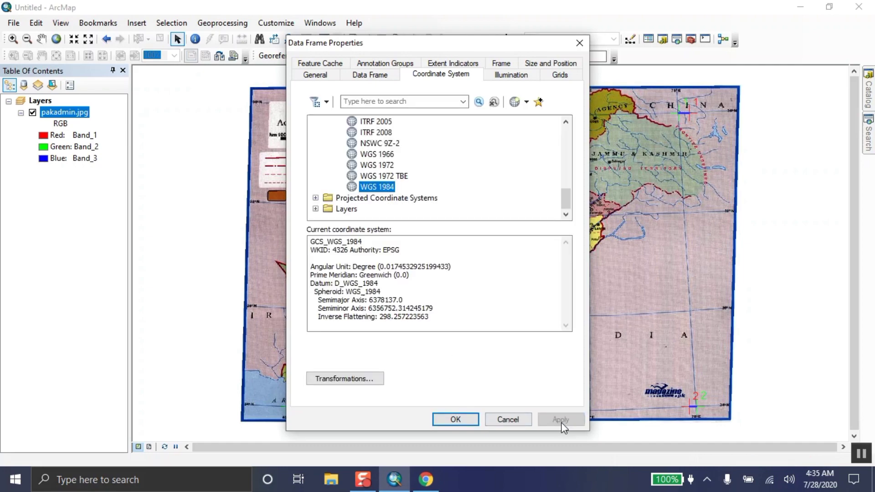
pyautogui.click(461, 419)
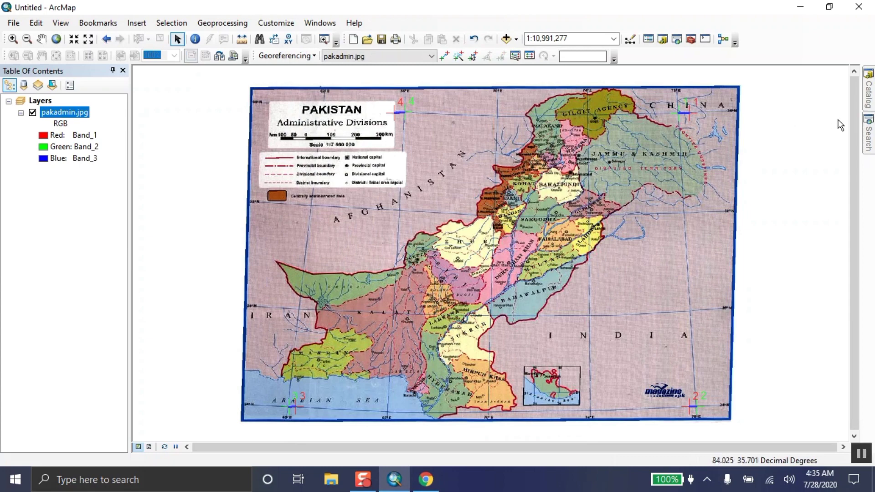
# Step: Open Catalog properties of pakadmin.jpg in D:\GIS\Images and scroll to its Spatial Reference
pyautogui.click(869, 94)
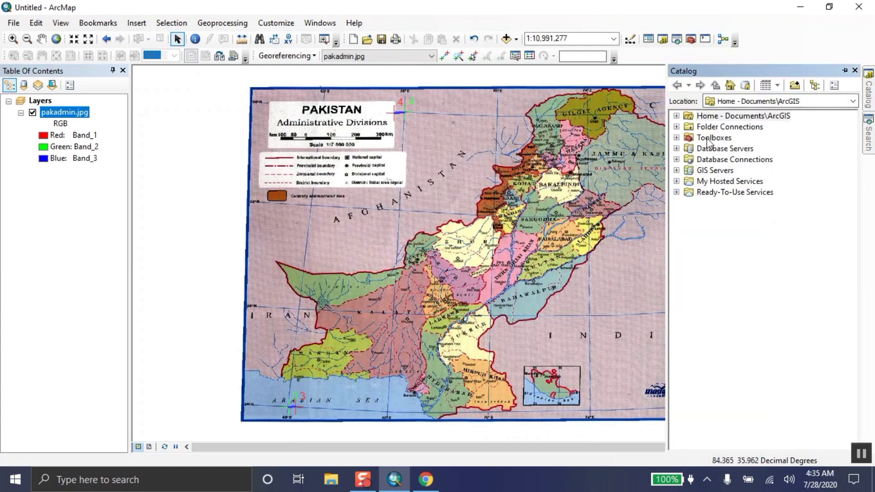
pyautogui.click(677, 127)
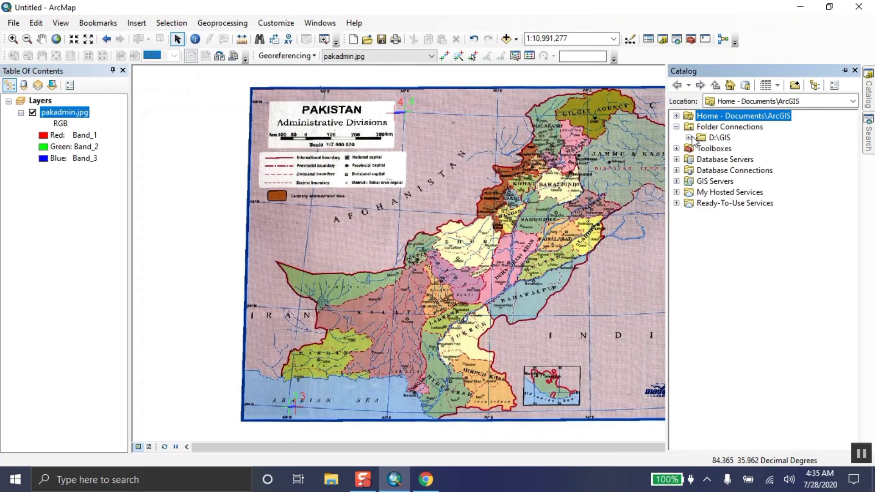
pyautogui.click(689, 137)
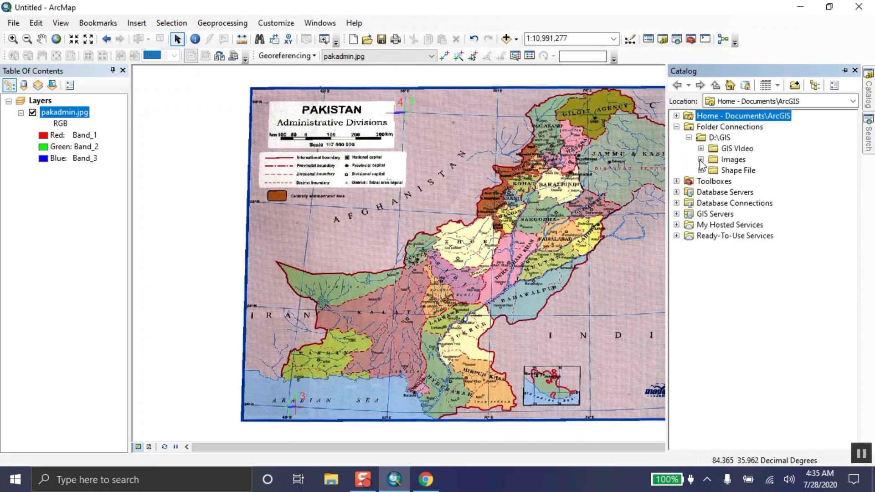
pyautogui.click(701, 159)
pyautogui.rightClick(732, 173)
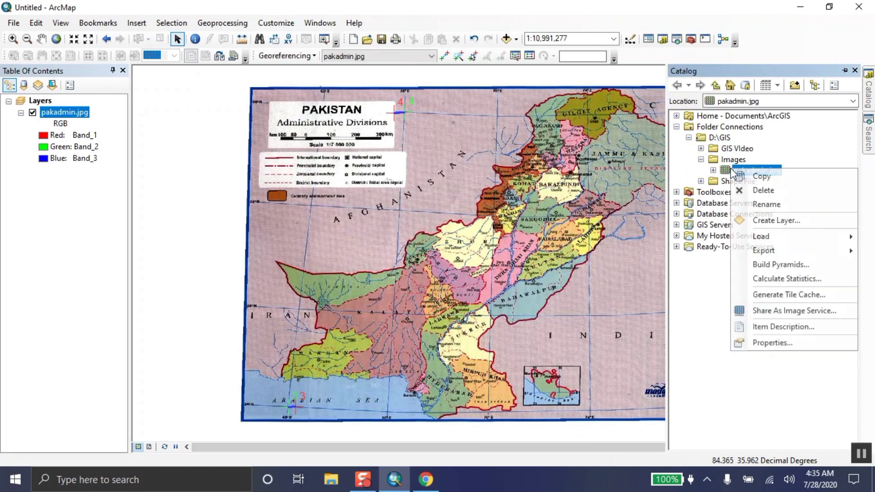
pyautogui.click(777, 342)
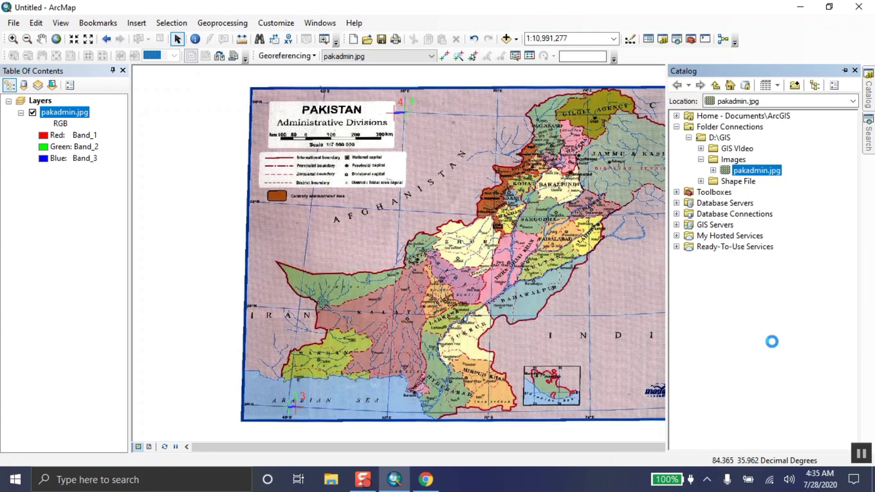
pyautogui.scroll(-2, 483, 173)
pyautogui.scroll(-4, 482, 172)
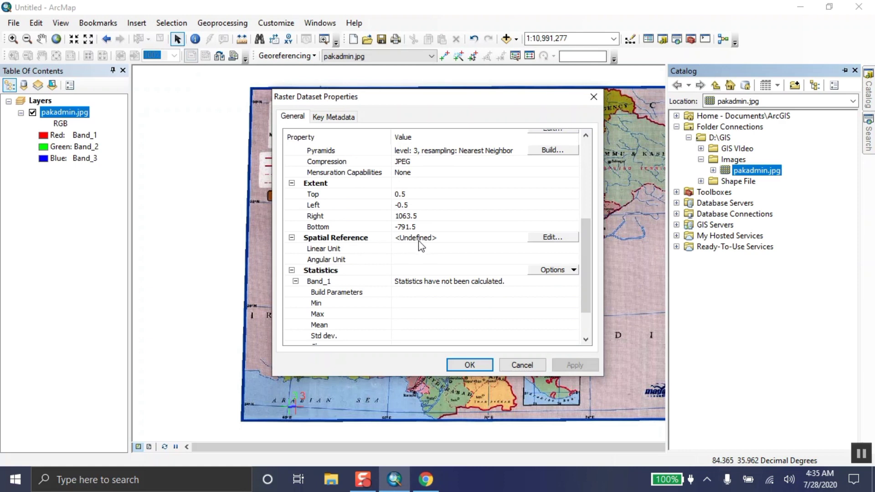
# Step: Browse to World geographic systems for the raster's spatial reference, then cancel both dialogs unchanged
pyautogui.click(545, 238)
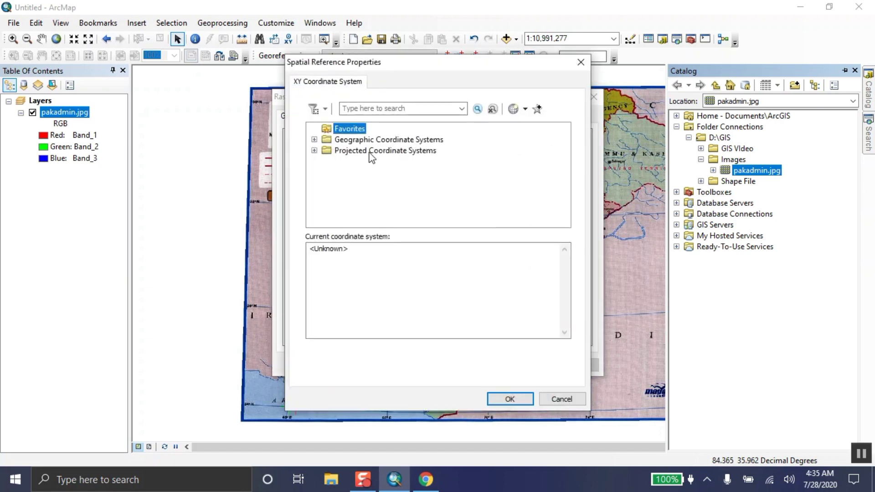
pyautogui.click(314, 139)
pyautogui.scroll(-3, 363, 162)
pyautogui.click(327, 205)
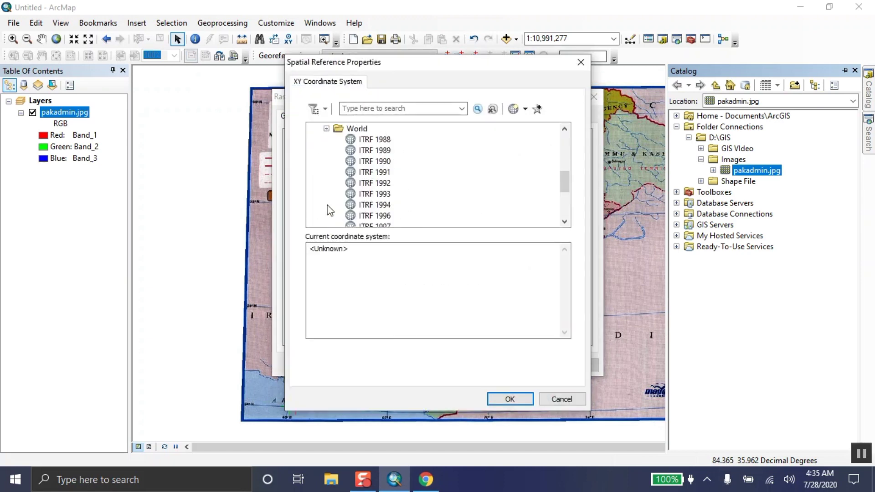
pyautogui.scroll(-3, 363, 210)
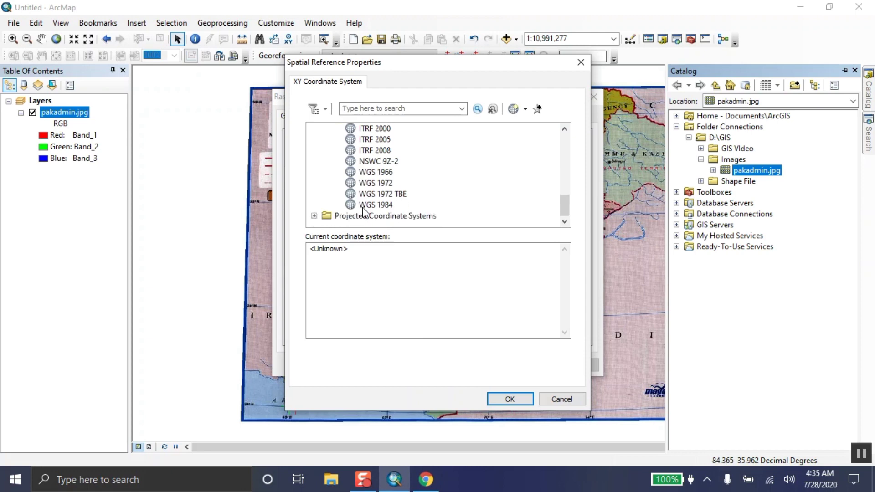
pyautogui.click(551, 402)
pyautogui.click(525, 369)
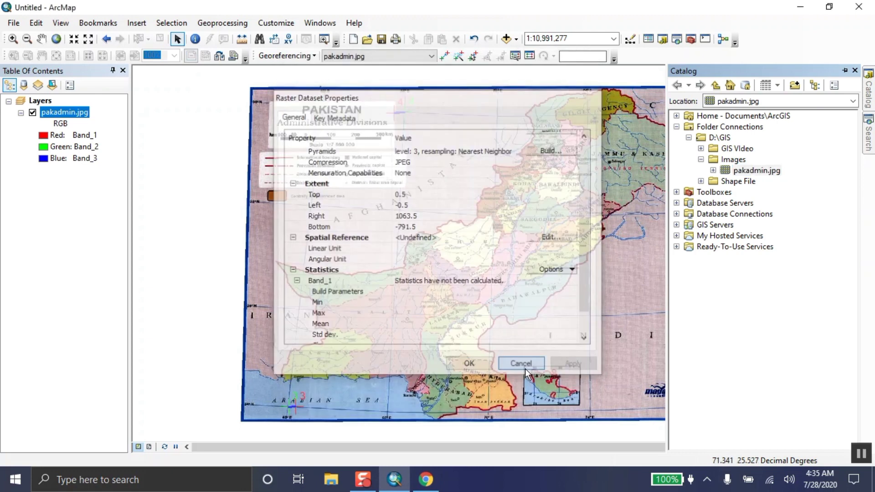